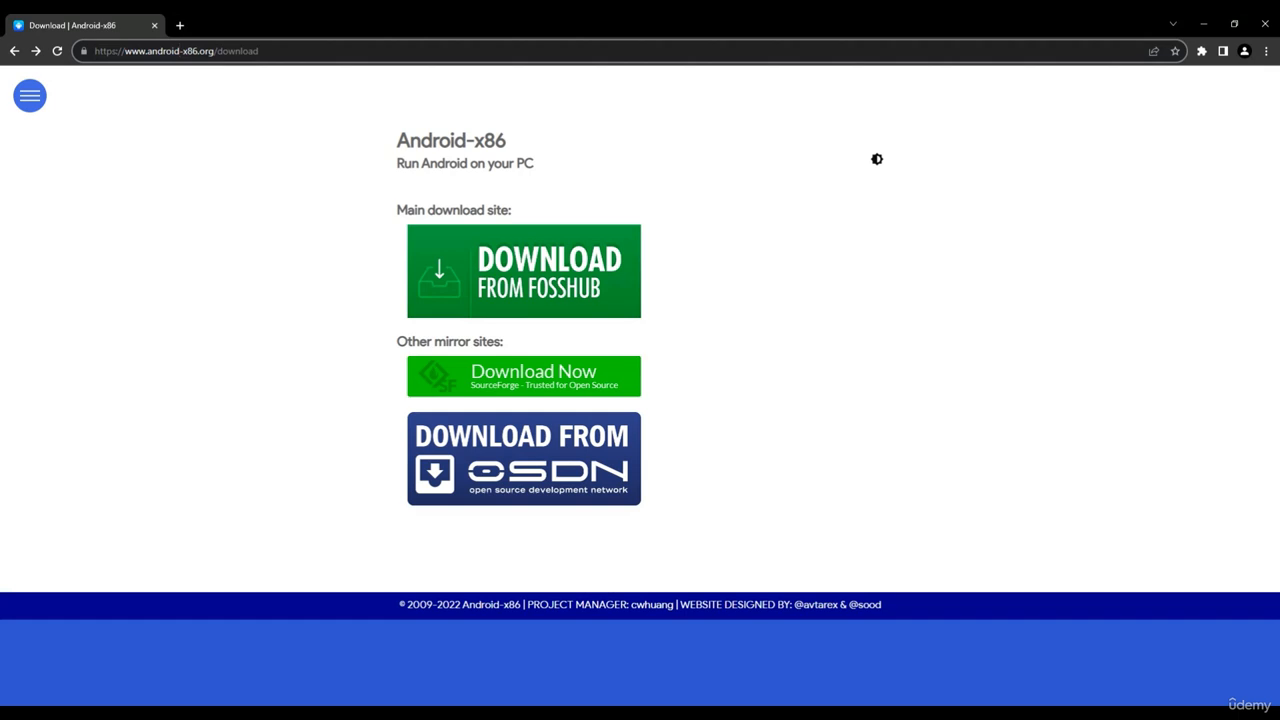
Download the Android-x86 64-bit ISO file, version 9.0-r2-k49, from FossHub and select it in the ANDROID OPERATING SYSTEM folder
left_click_drag(125, 51, 213, 51)
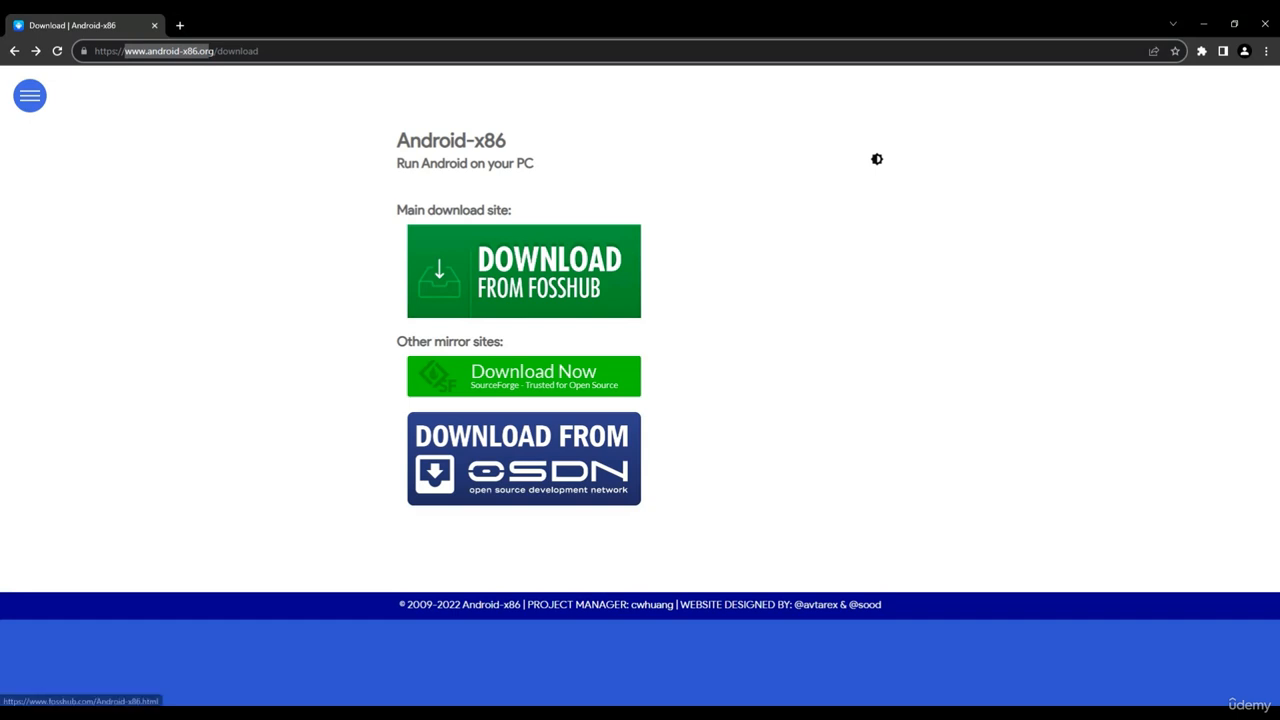
left_click(524, 271)
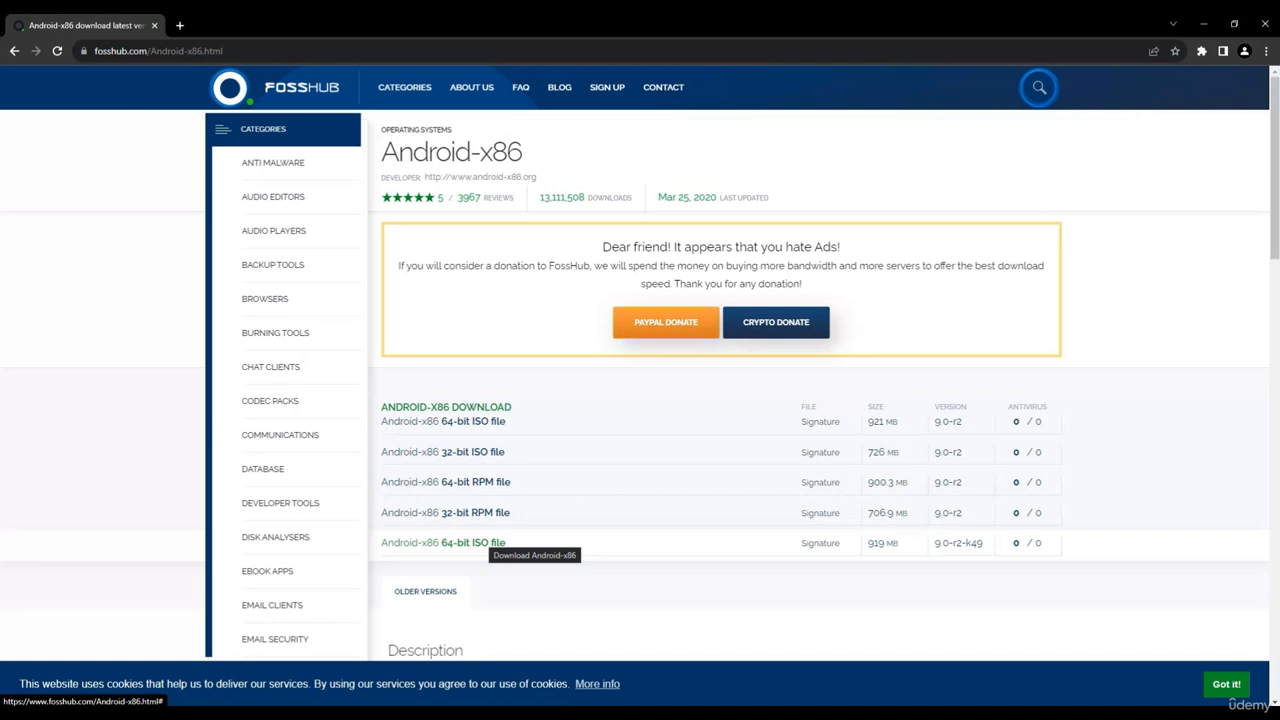
left_click(488, 542)
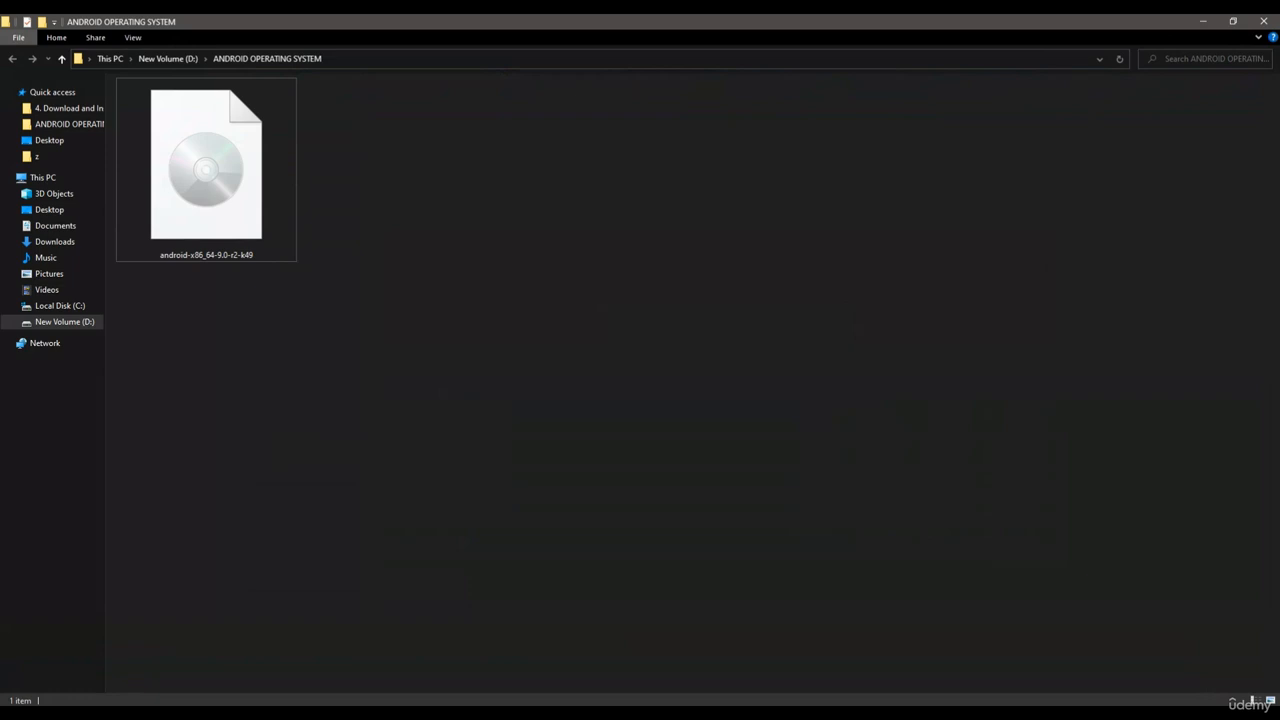
left_click(206, 170)
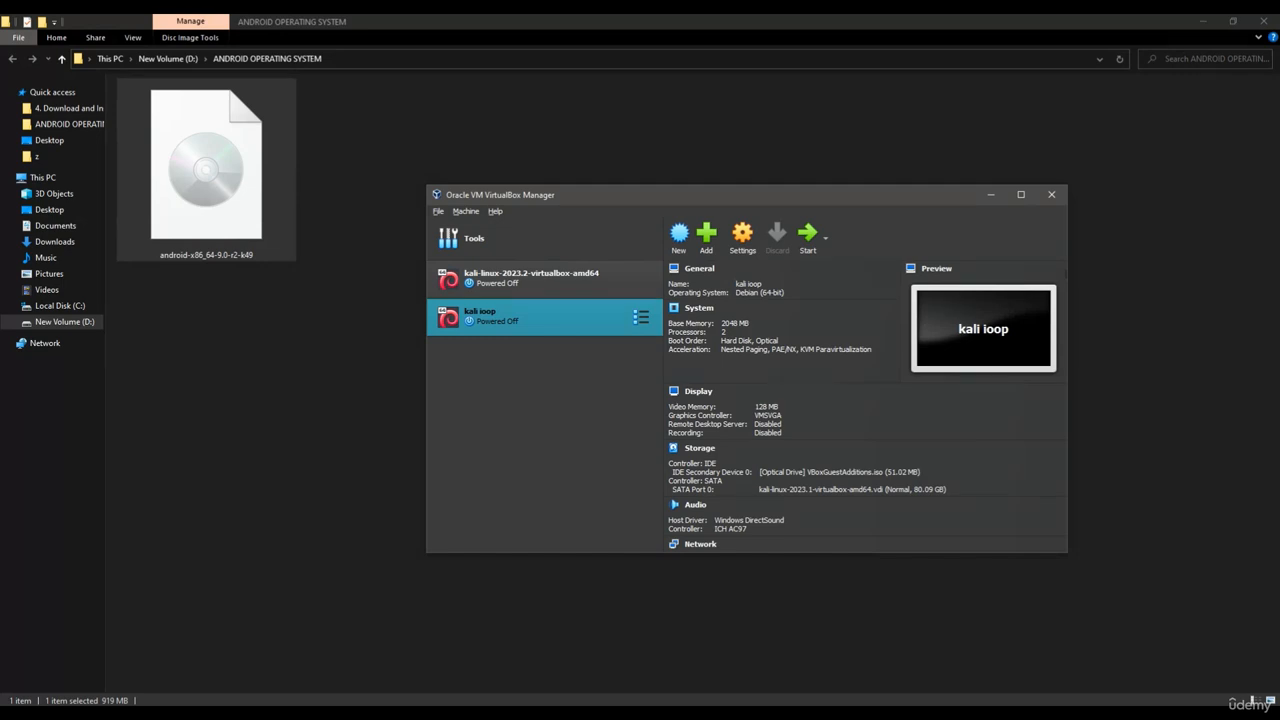
Start creating a new virtual machine in VirtualBox and name it "Android 1 hacking"
left_click(679, 233)
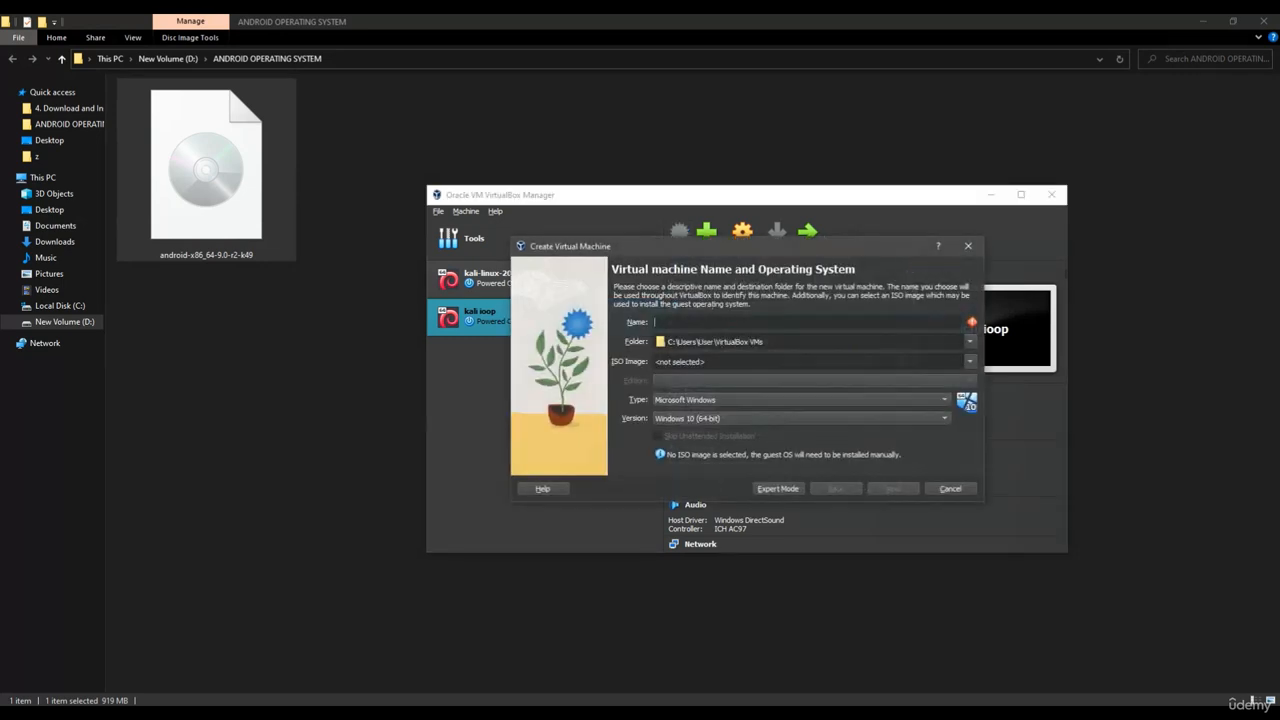
type("aNDROID")
key("BackSpace")
key("BackSpace")
key("BackSpace")
key("BackSpace")
key("BackSpace")
key("BackSpace")
type("Android 1 hacking")
Set the guest operating system type to Linux and the version to Other Linux (64-bit), and continue to the hardware settings
left_click(802, 400)
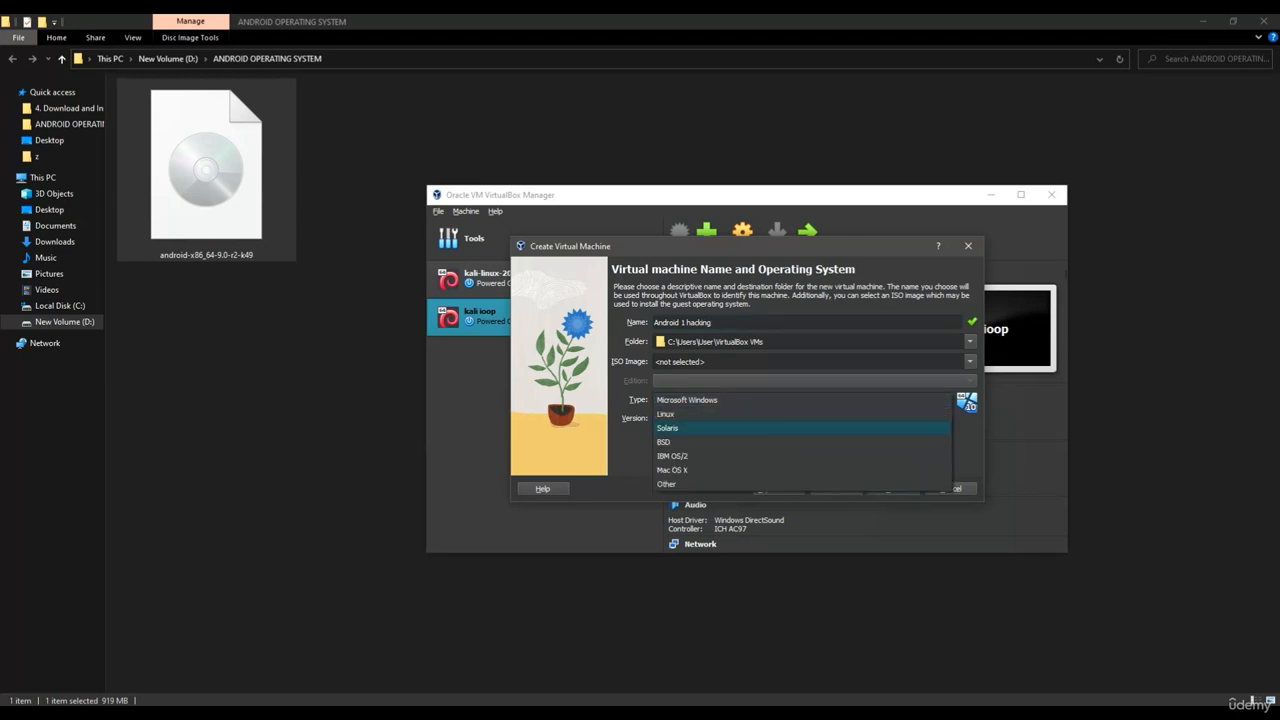
left_click(700, 414)
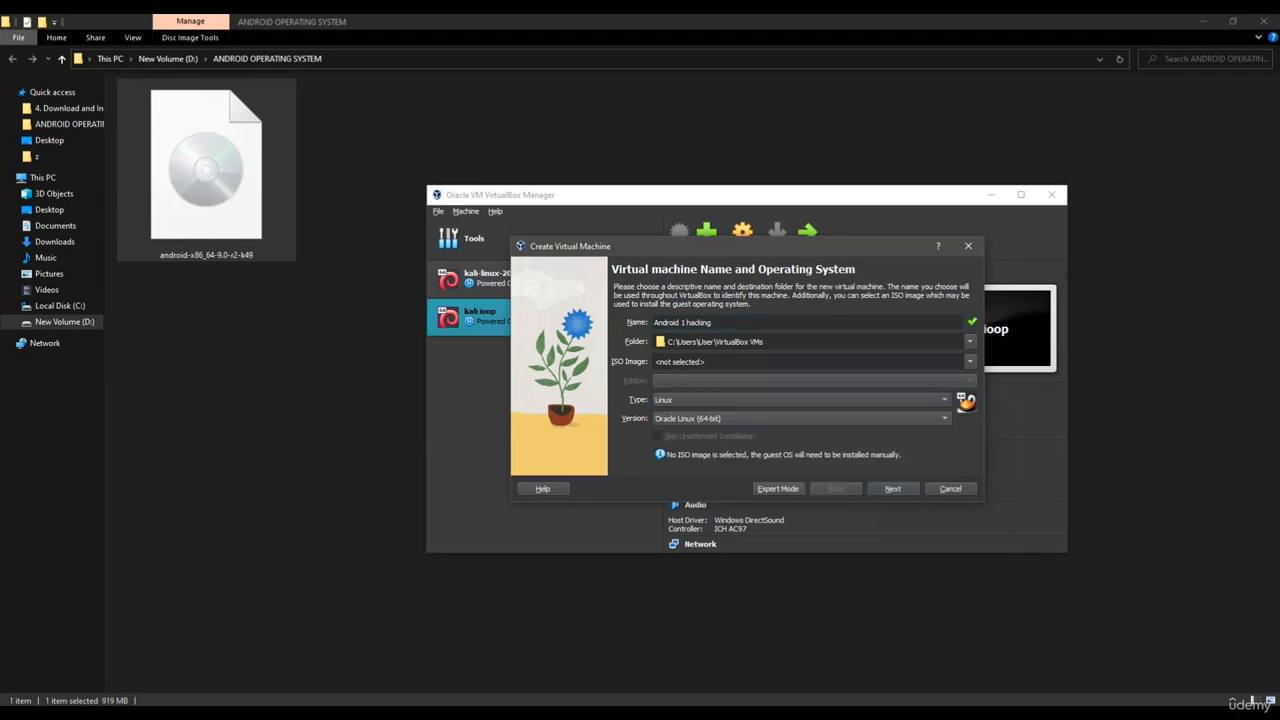
left_click(720, 418)
scroll(740, 548, "down", 16)
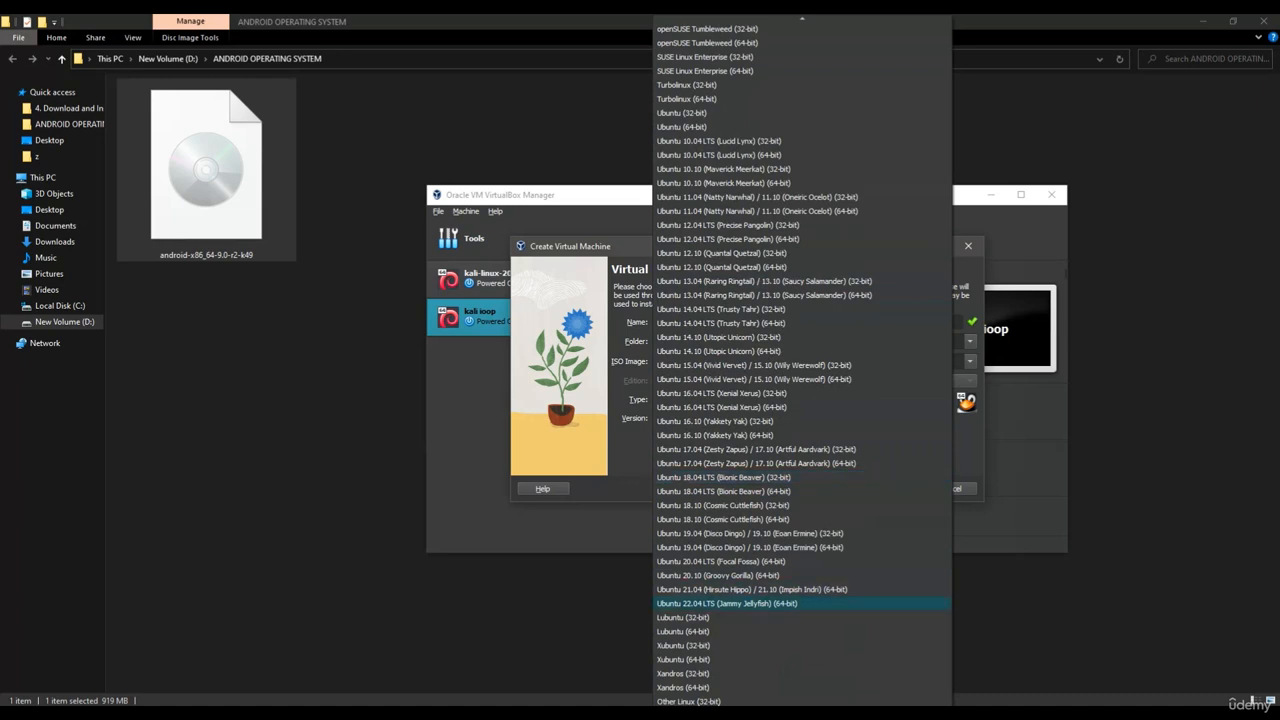
left_click(690, 702)
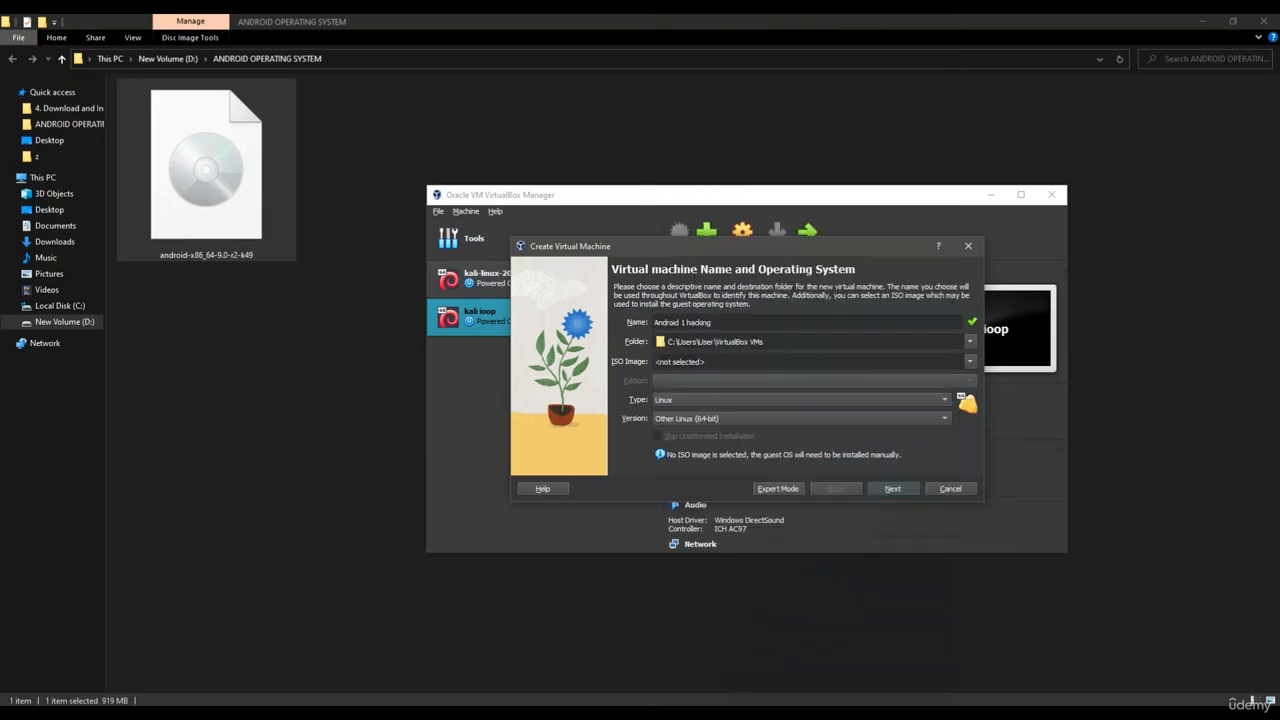
left_click(893, 489)
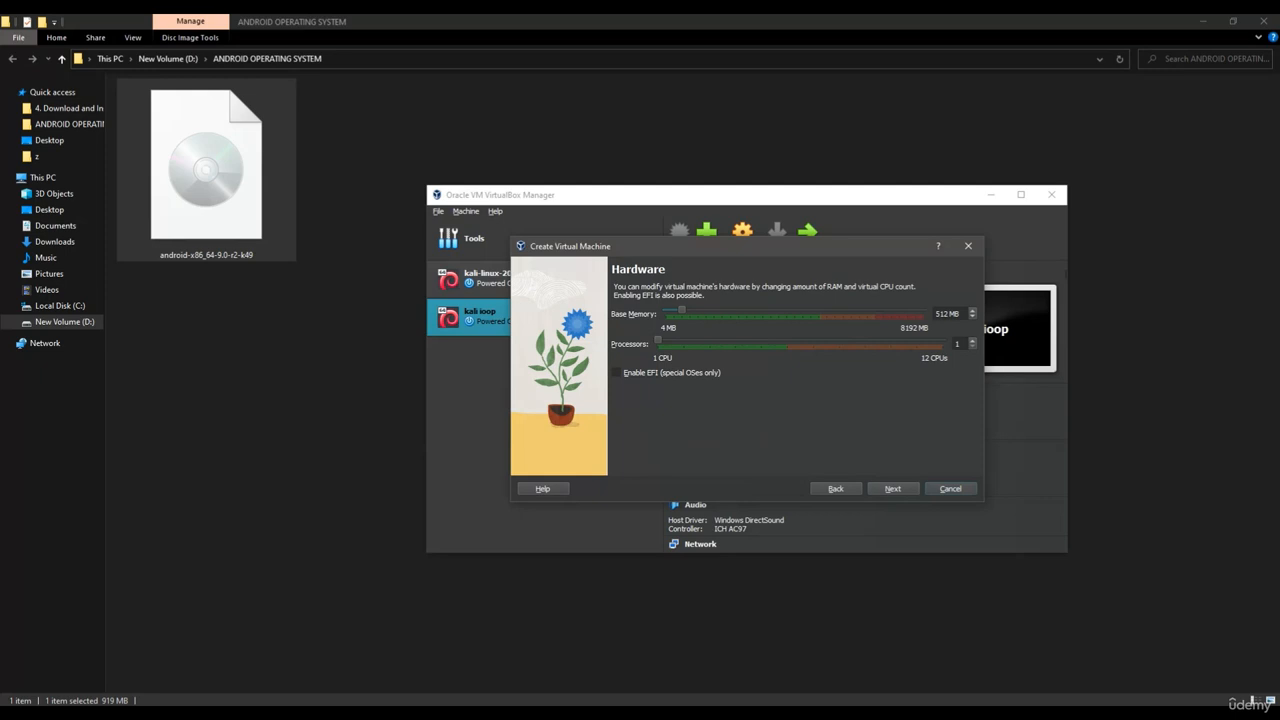
Allocate 2048 MB of base memory and 3 processors, and finish creating the machine with a new 8.00 GB virtual hard disk
left_click_drag(682, 310, 730, 310)
left_click_drag(657, 341, 710, 341)
left_click(893, 489)
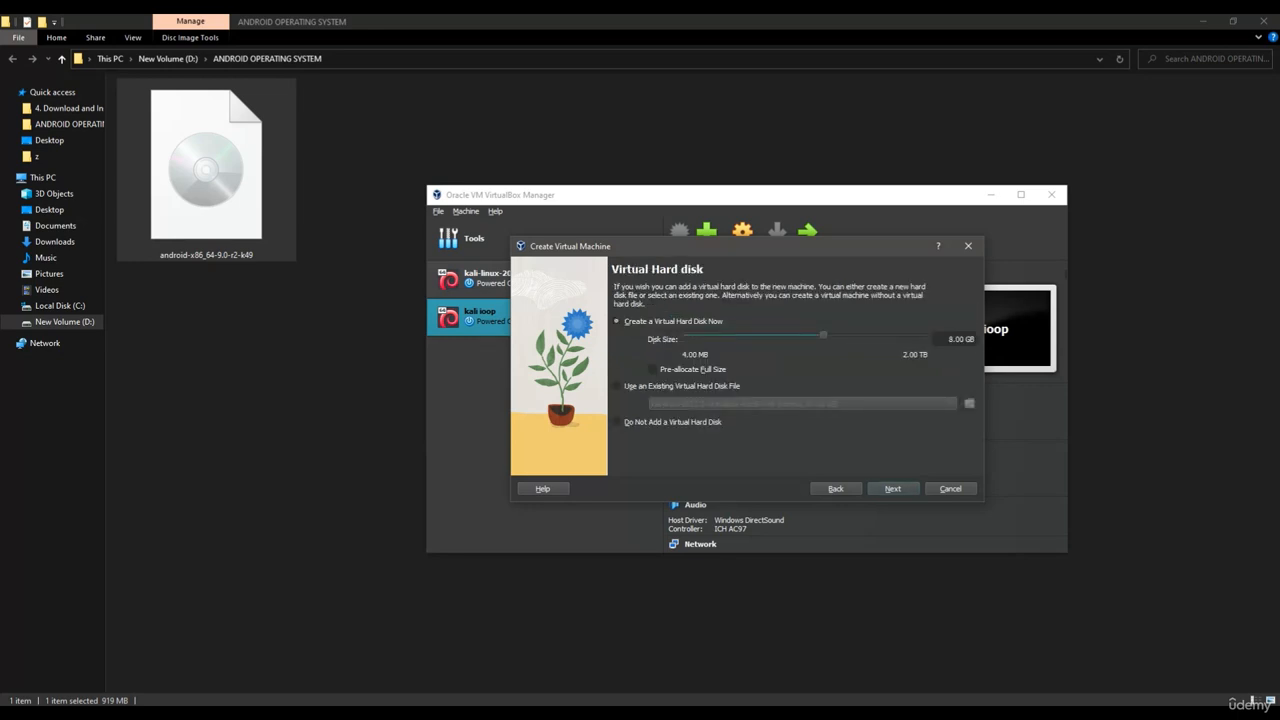
left_click(893, 489)
left_click(893, 489)
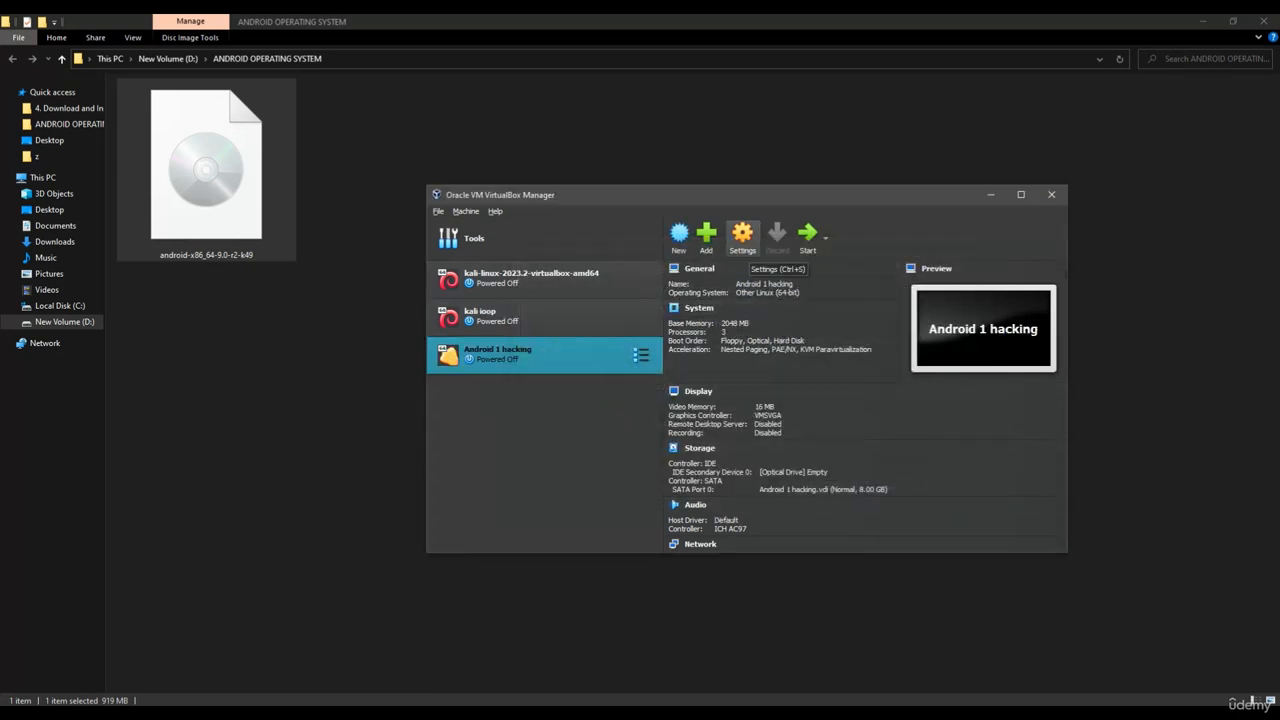
Set the paravirtualization interface of the Android 1 hacking machine to KVM in its system acceleration settings
left_click(742, 236)
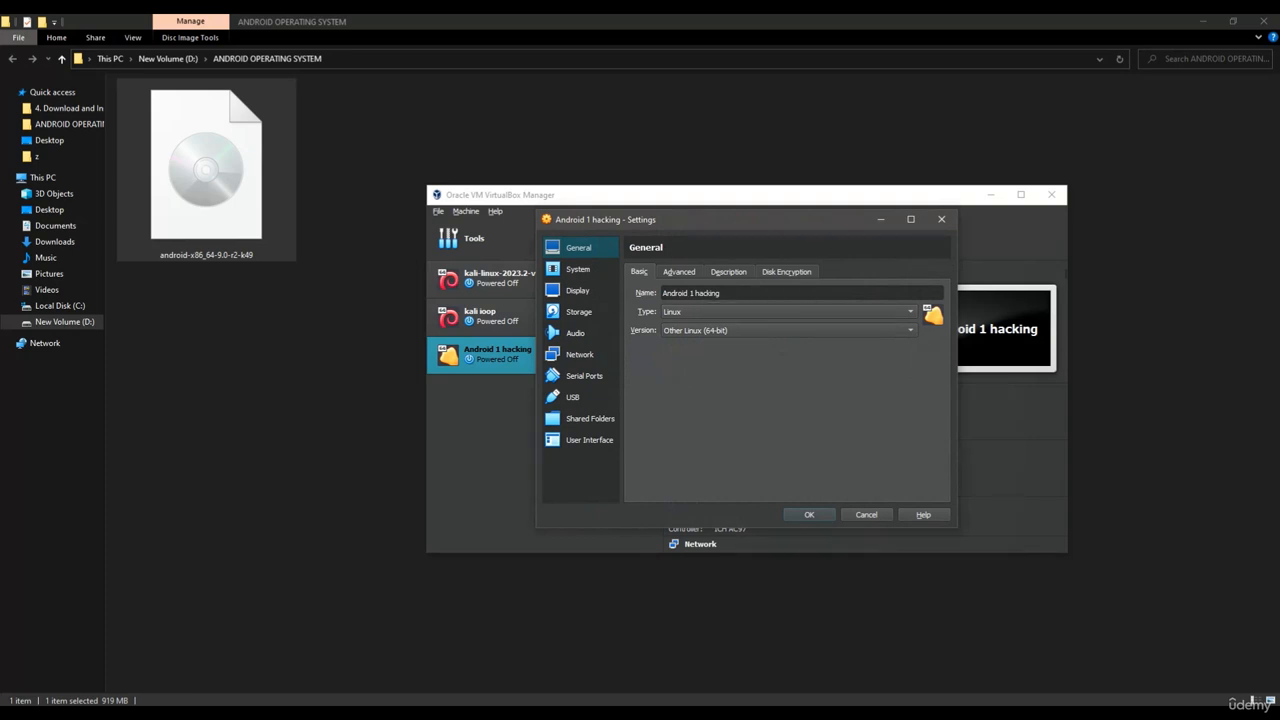
left_click(578, 269)
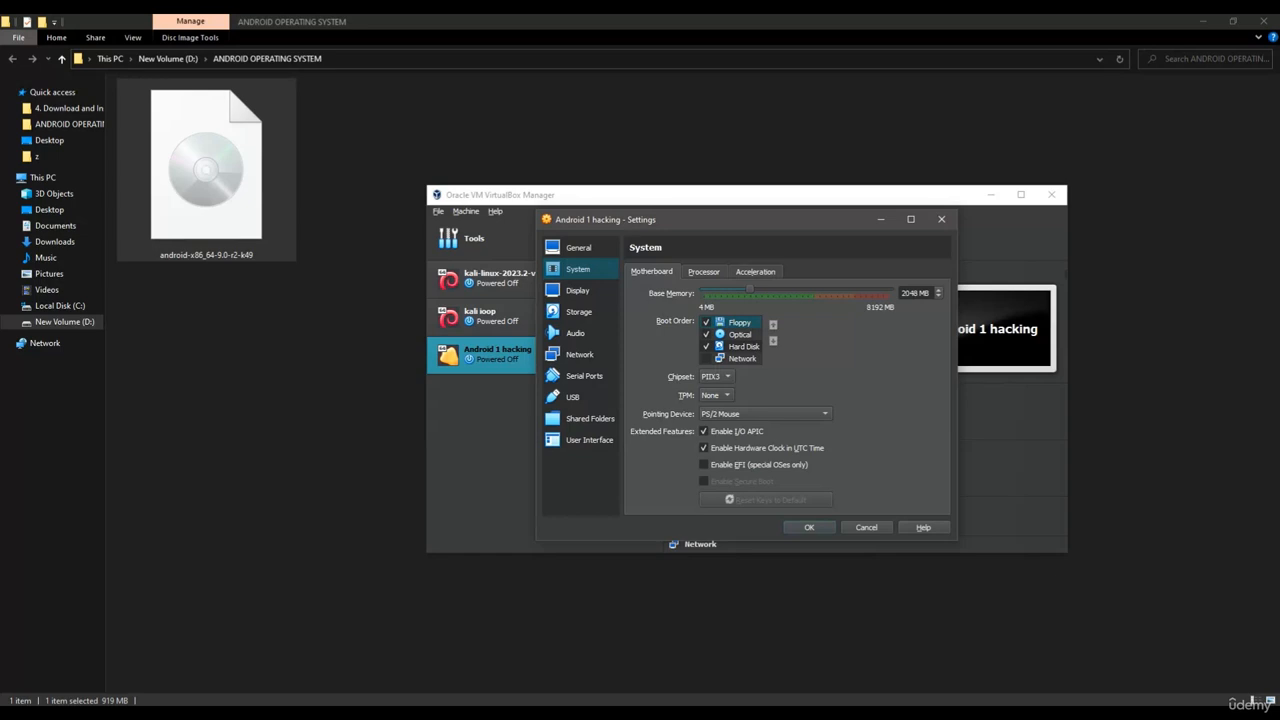
left_click(704, 272)
left_click(755, 272)
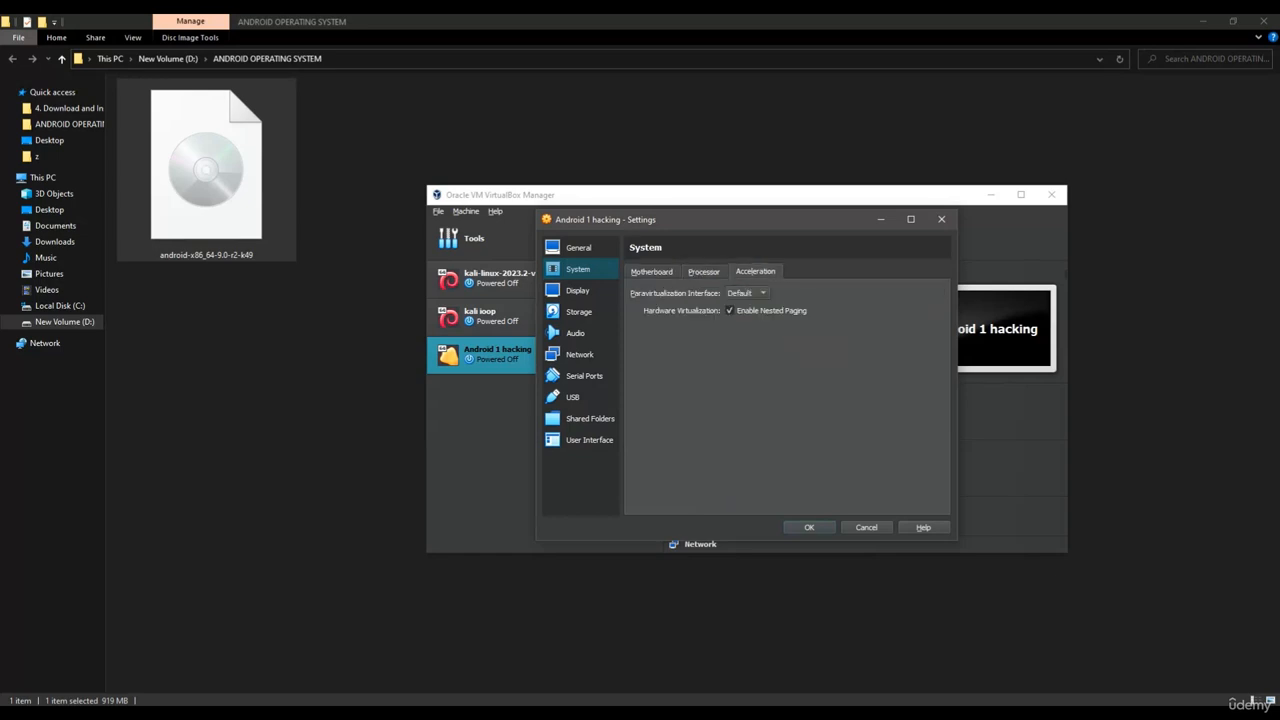
left_click(746, 293)
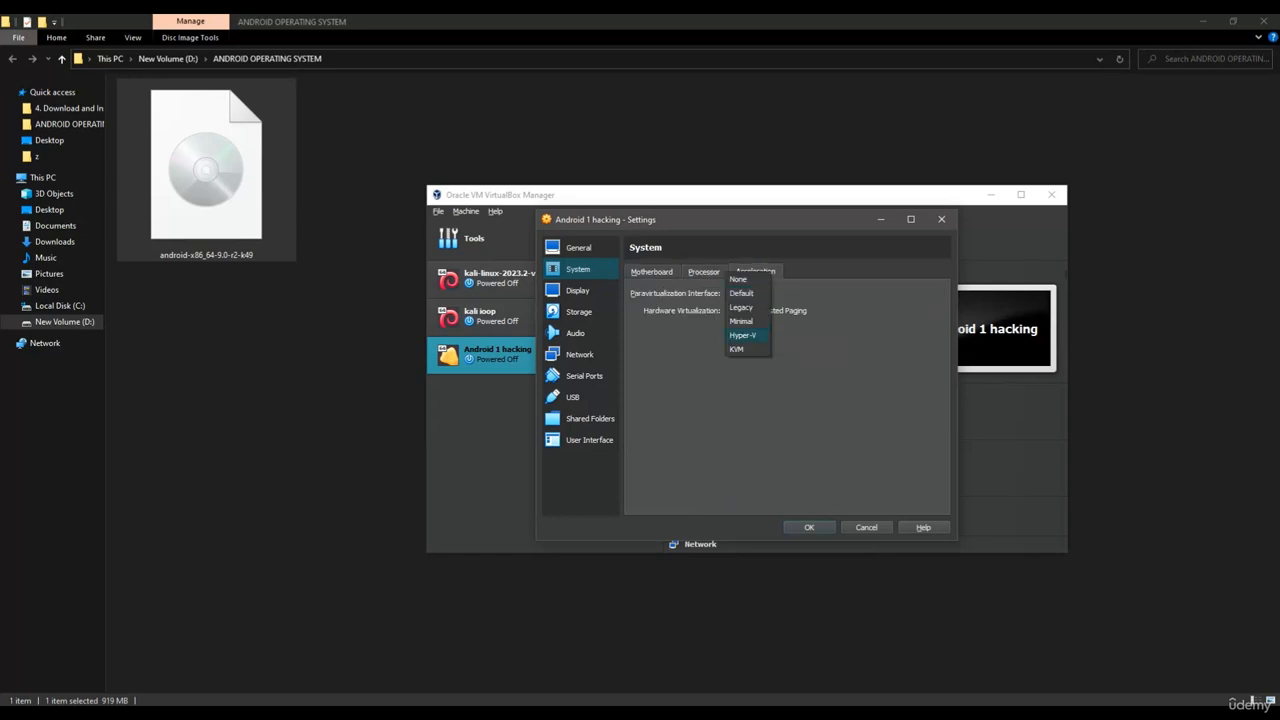
left_click(738, 349)
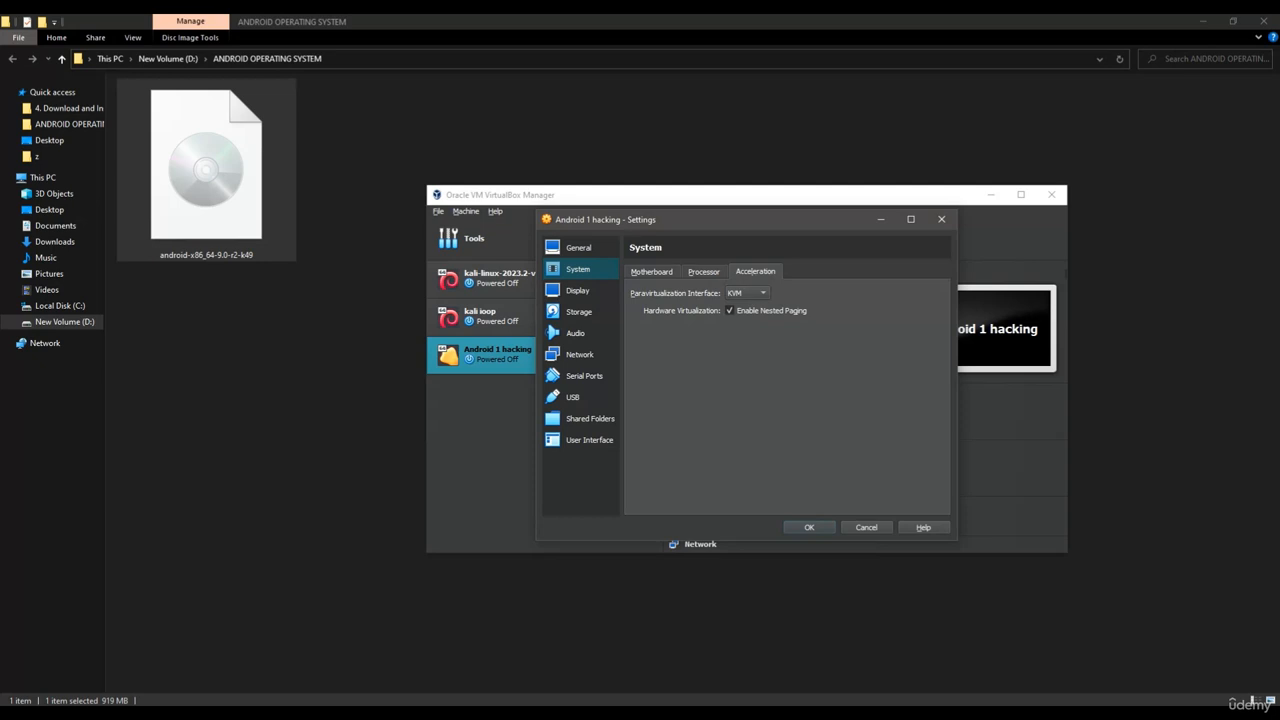
Set the machine's video memory to 128 MB and its graphics controller to VBoxSVGA
left_click(578, 291)
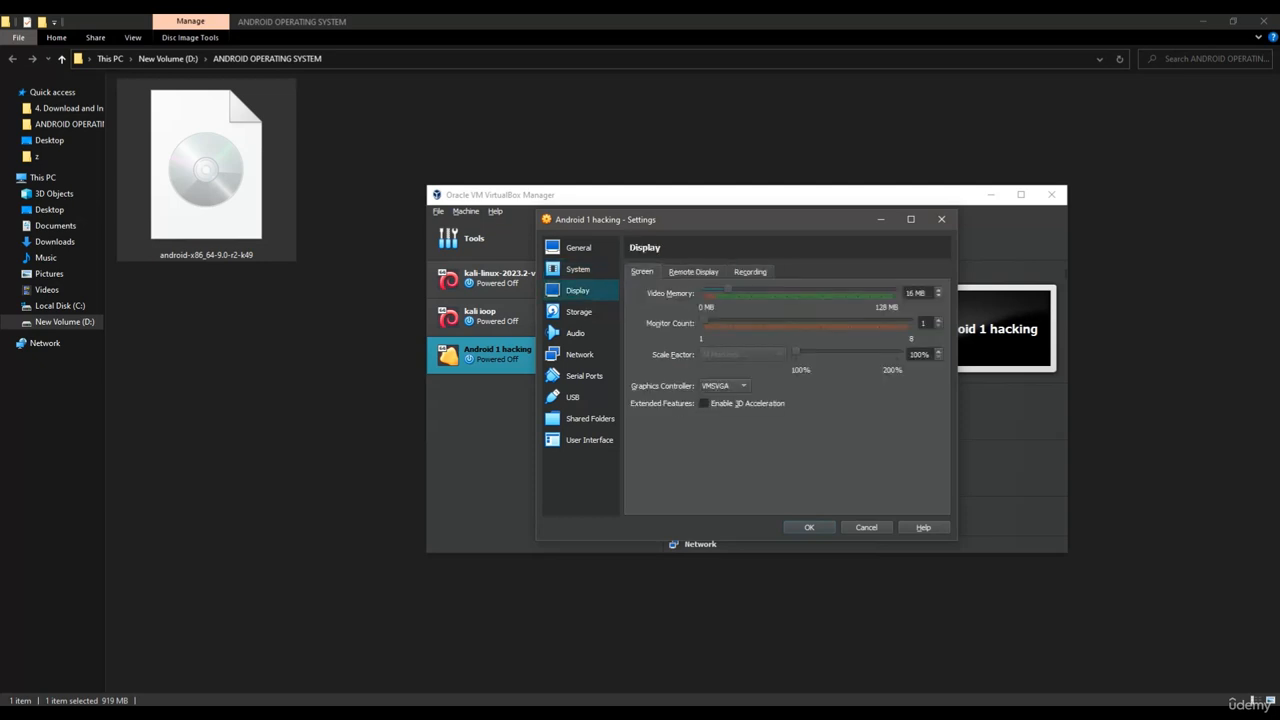
left_click_drag(728, 289, 893, 289)
left_click(723, 385)
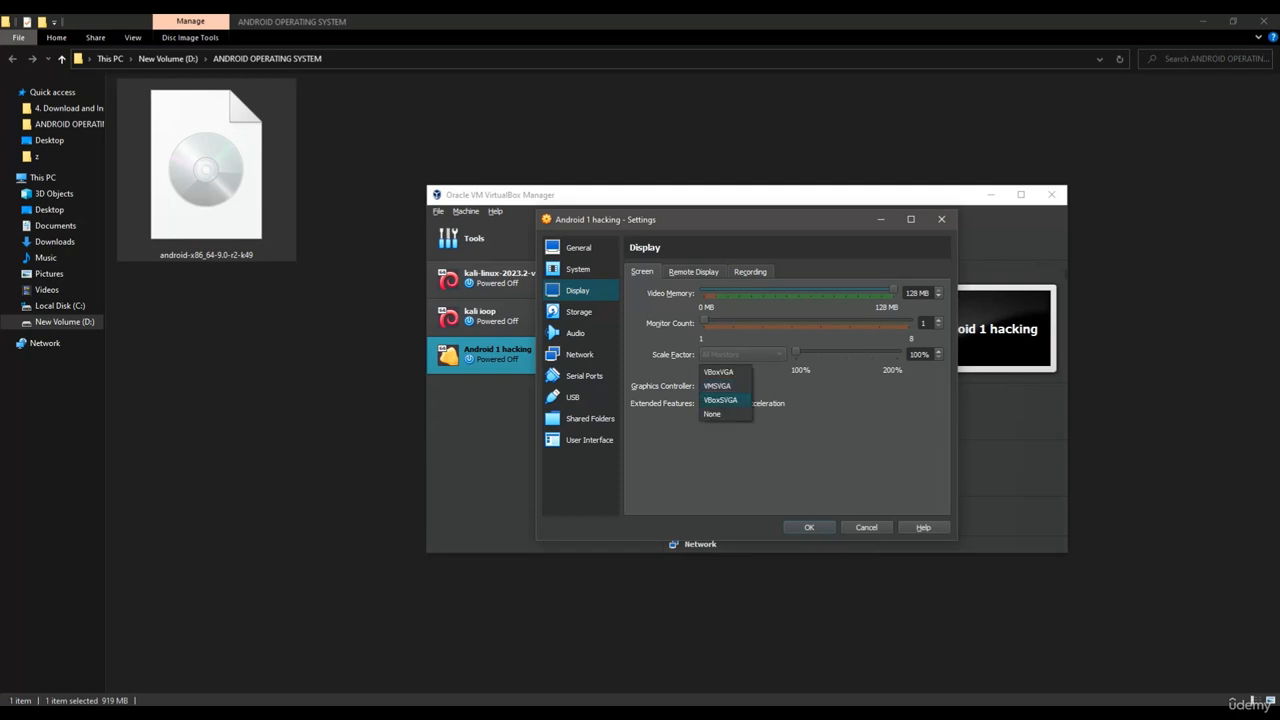
left_click(720, 400)
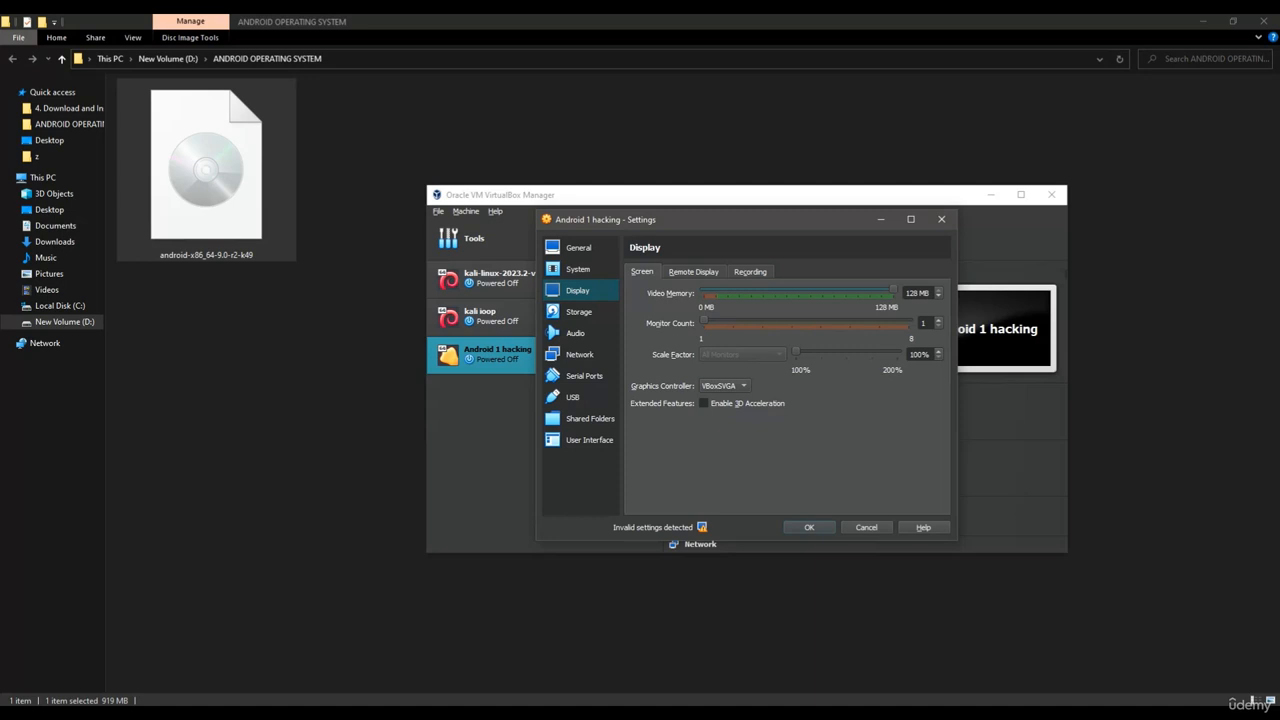
left_click(750, 272)
left_click(642, 272)
Attach the android-x86_64-9.0-r2-k49 disc image to the empty IDE optical drive and save the machine's settings
left_click(579, 312)
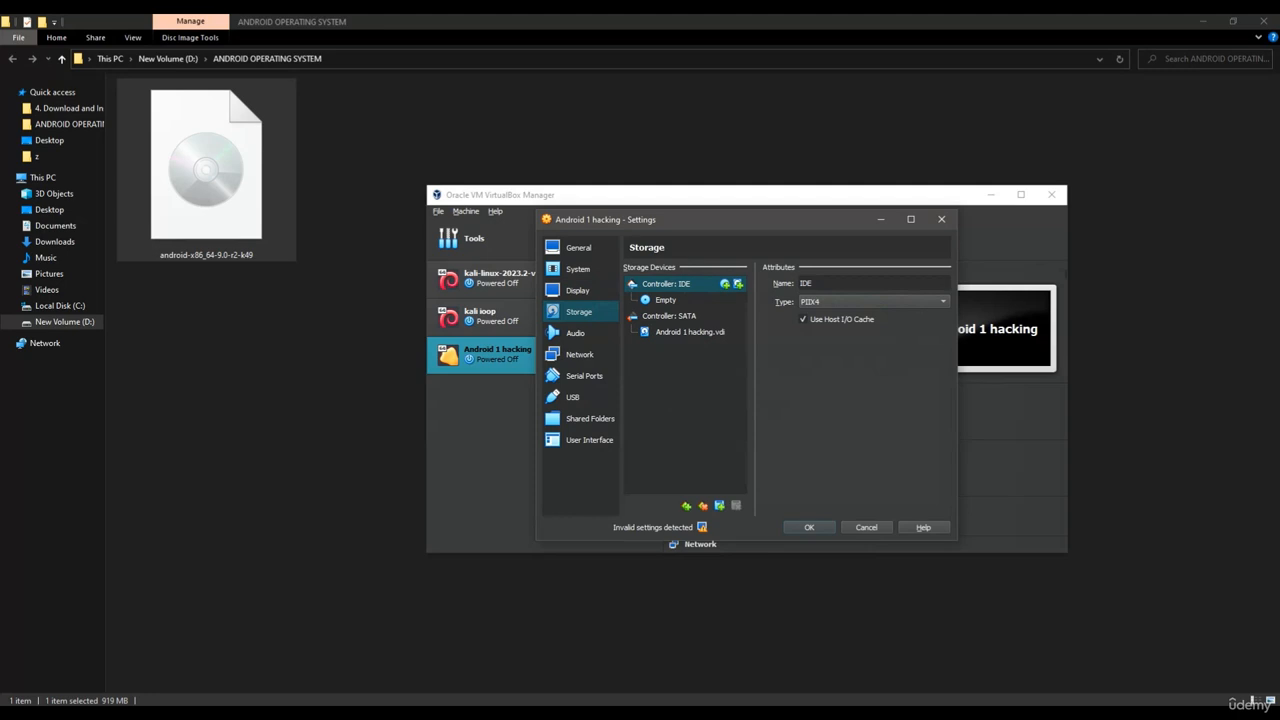
left_click(666, 300)
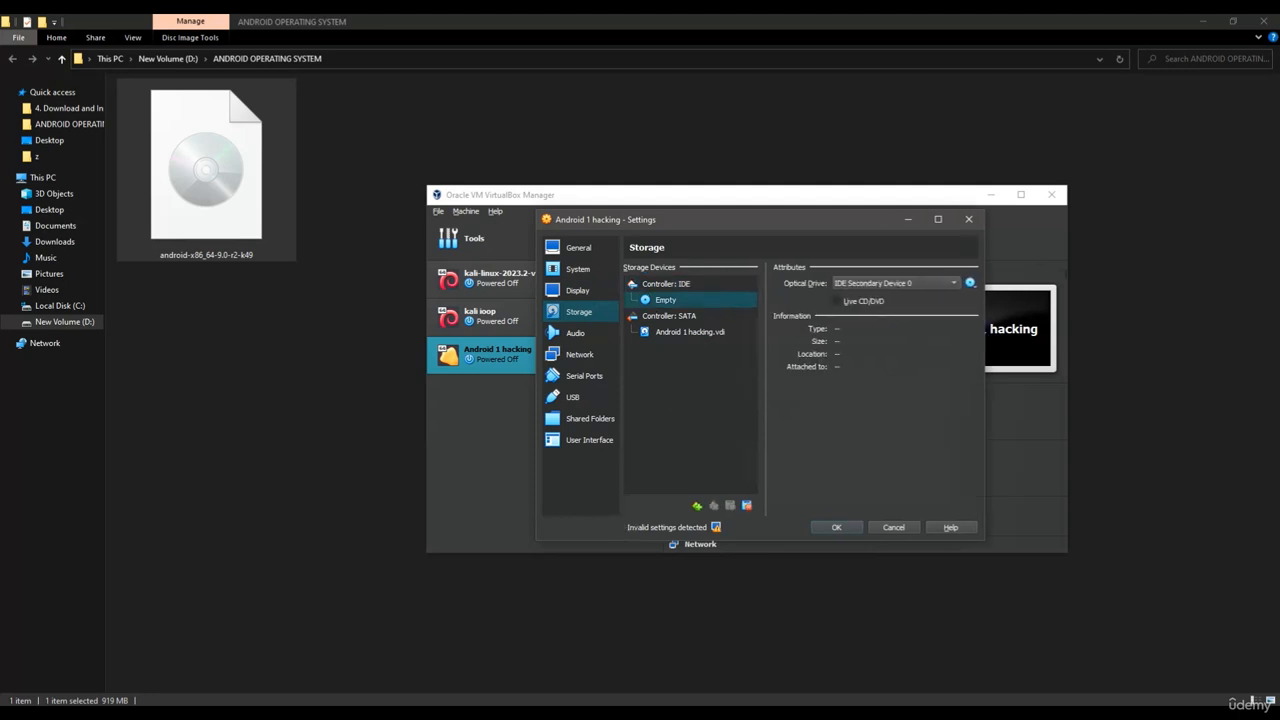
left_click(970, 283)
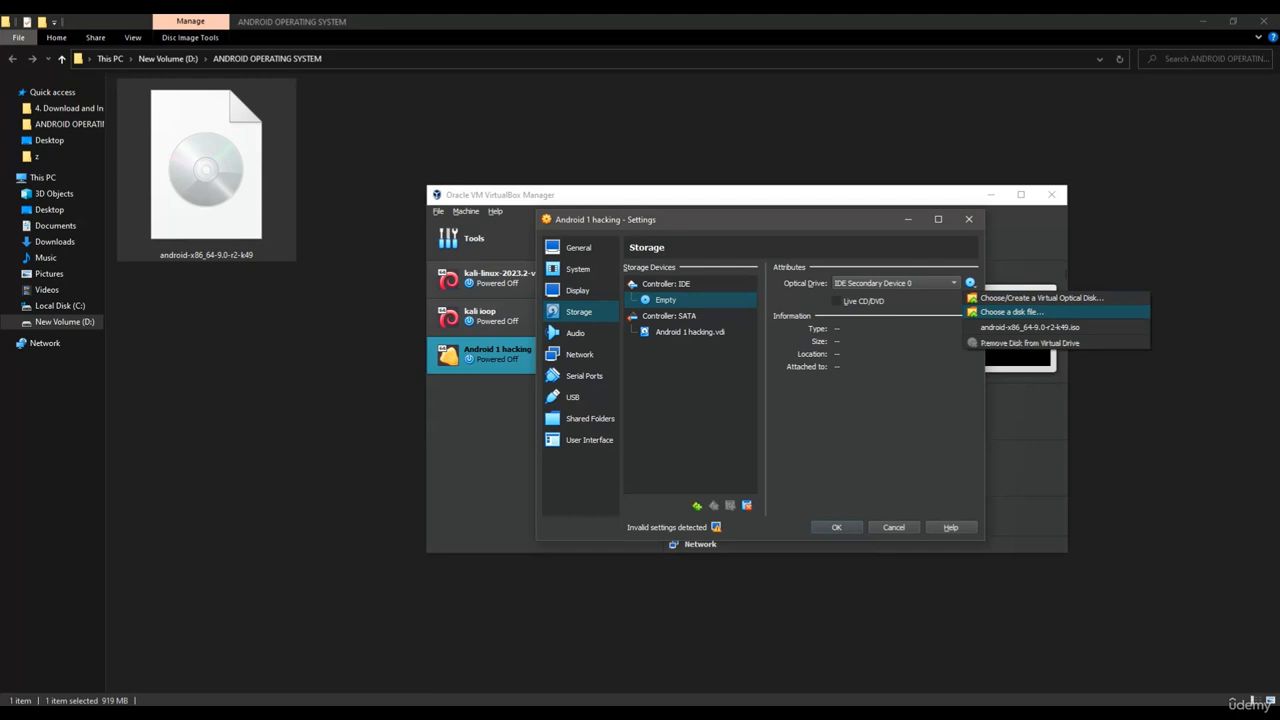
left_click(1012, 312)
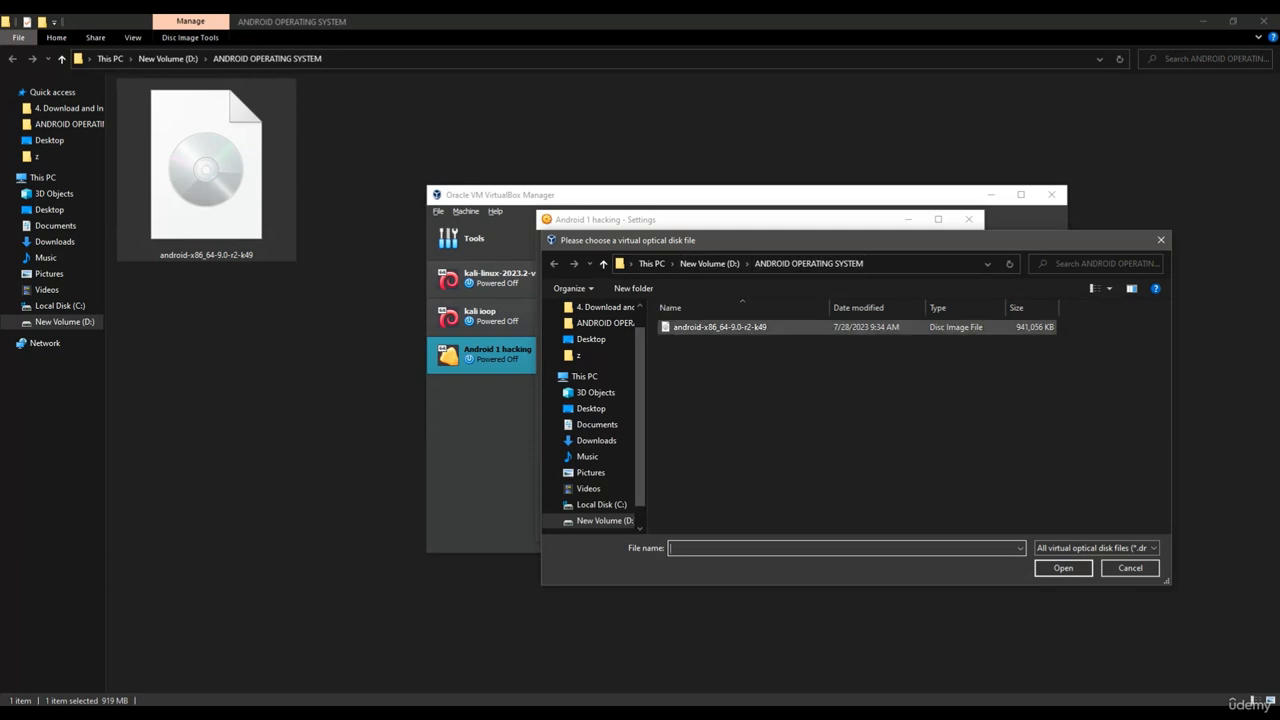
left_click(720, 327)
left_click(1063, 567)
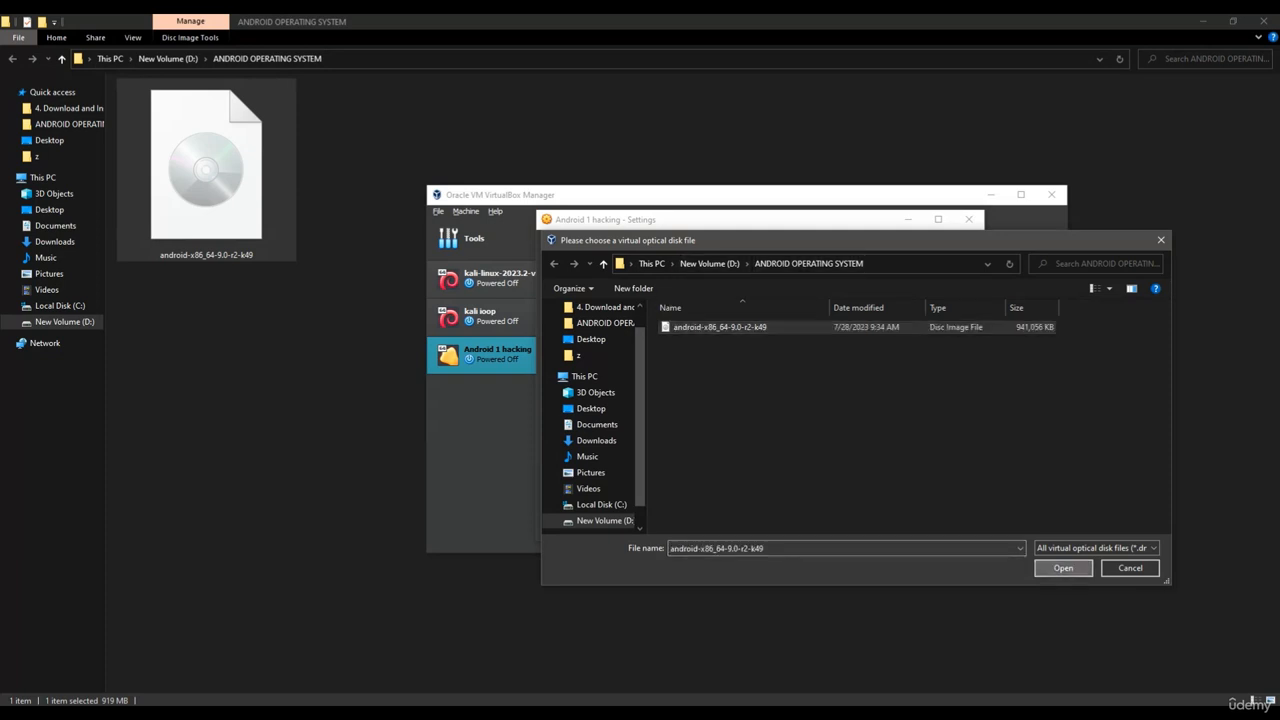
left_click(836, 527)
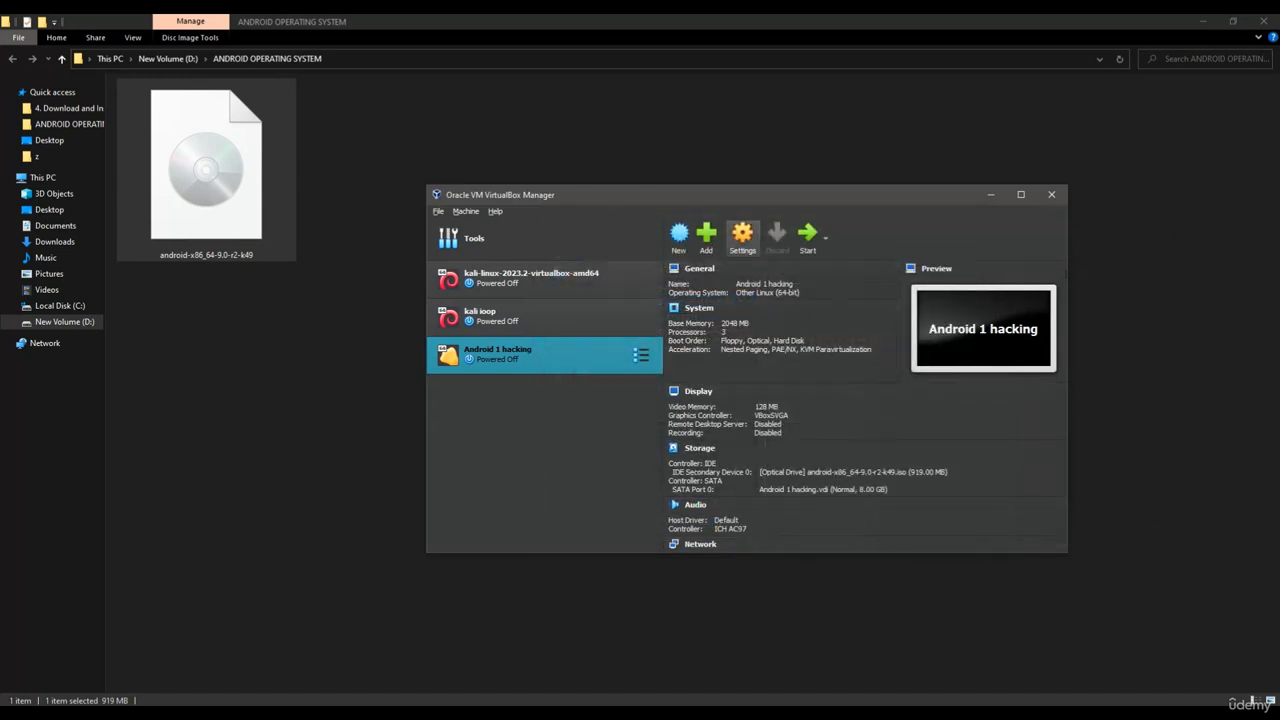
Enable 3D acceleration in the Android 1 hacking machine's display settings, save them and start the virtual machine
left_click(742, 236)
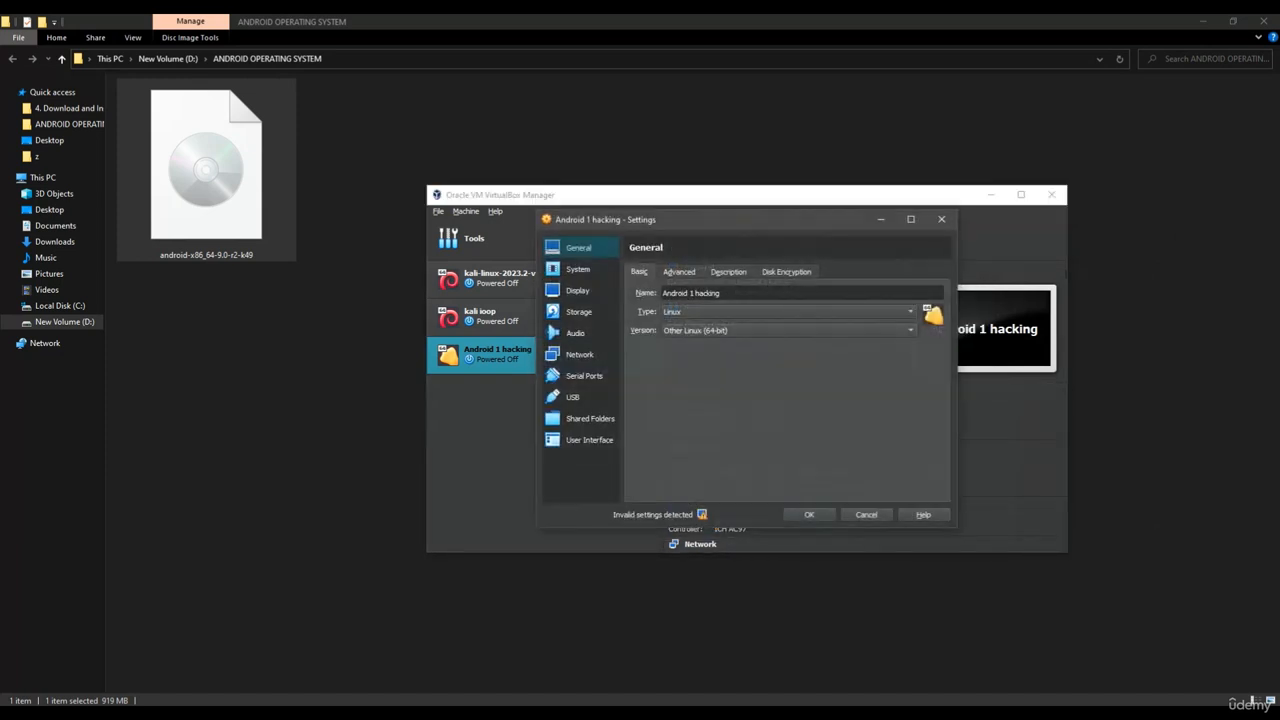
left_click(578, 269)
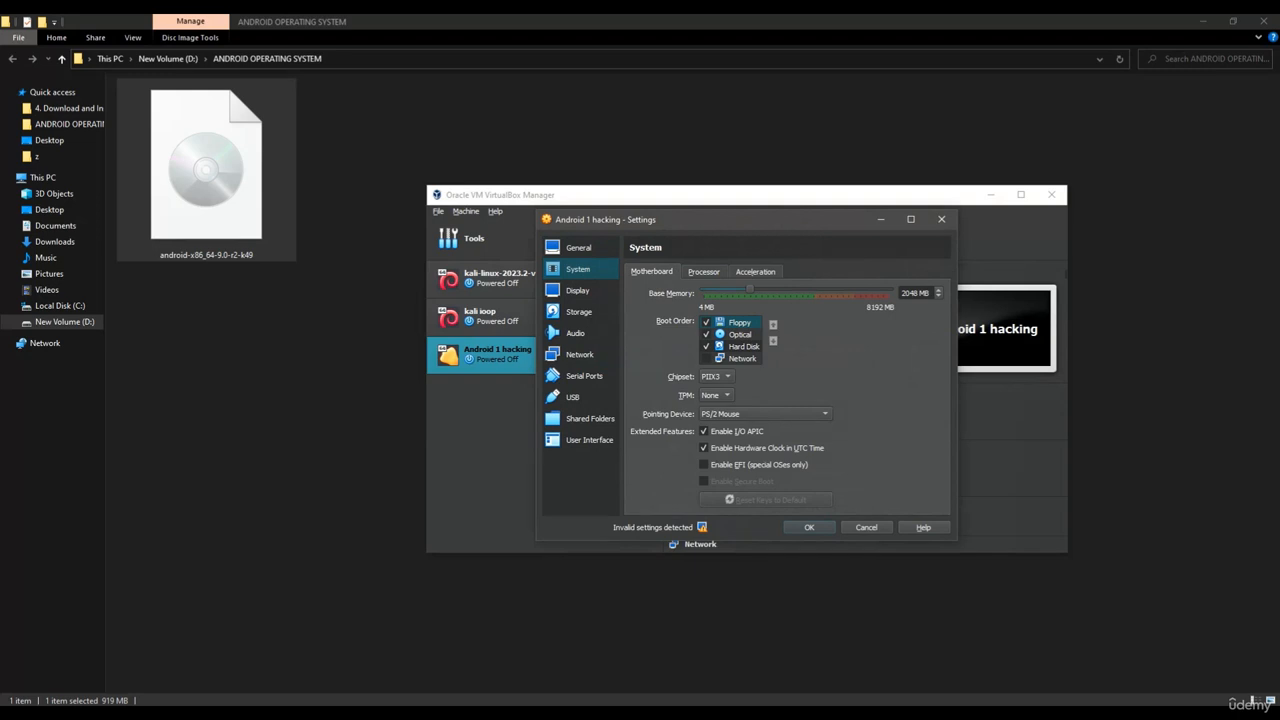
left_click(704, 272)
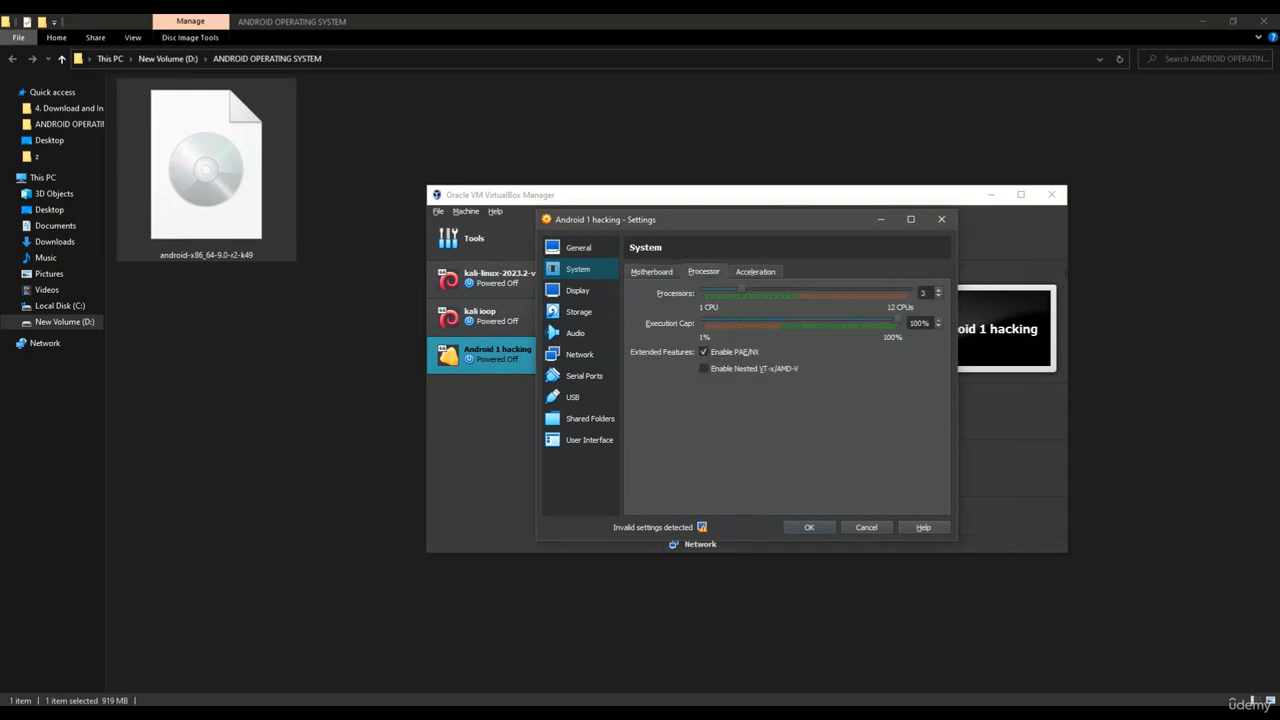
left_click(755, 272)
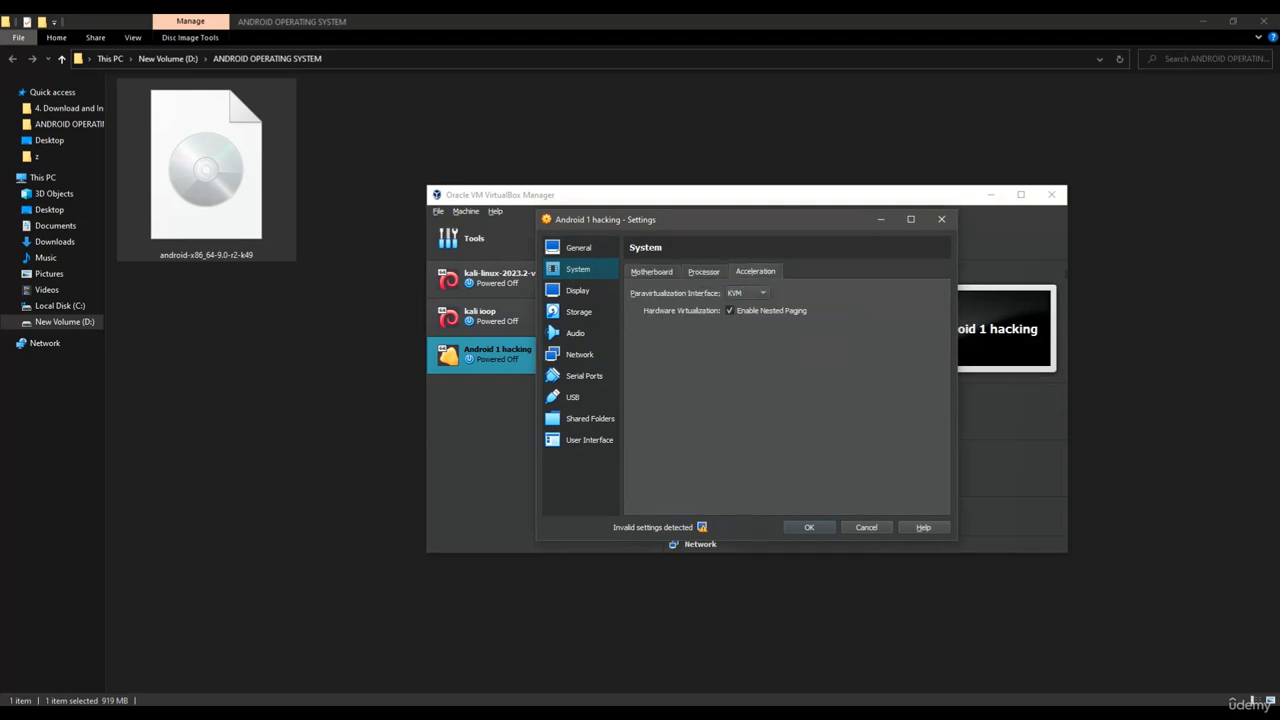
left_click(578, 291)
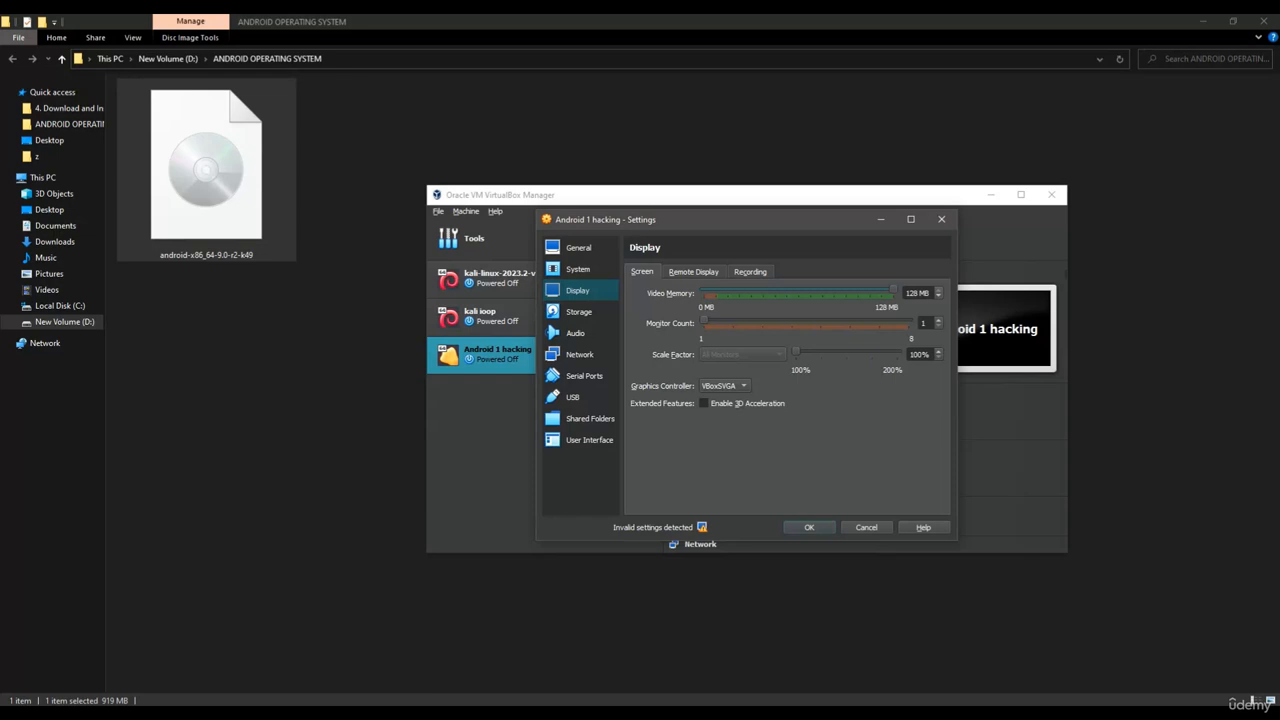
left_click(723, 386)
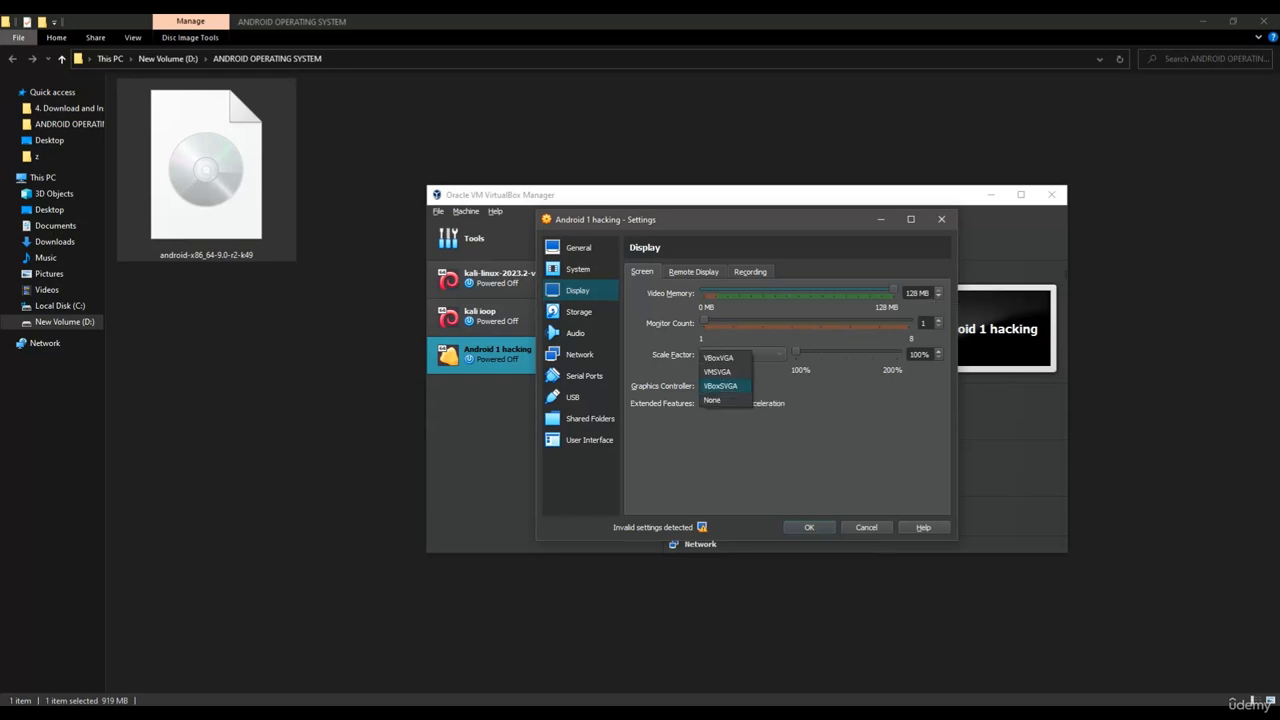
left_click(722, 387)
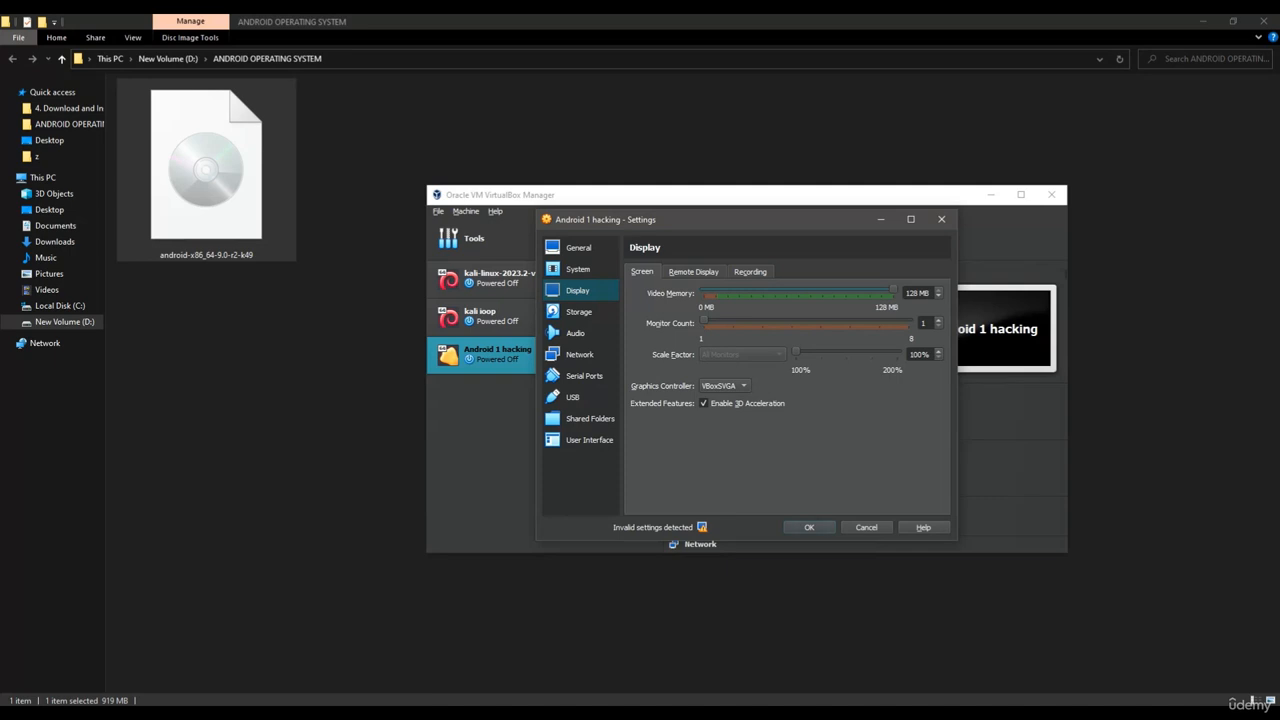
left_click(809, 527)
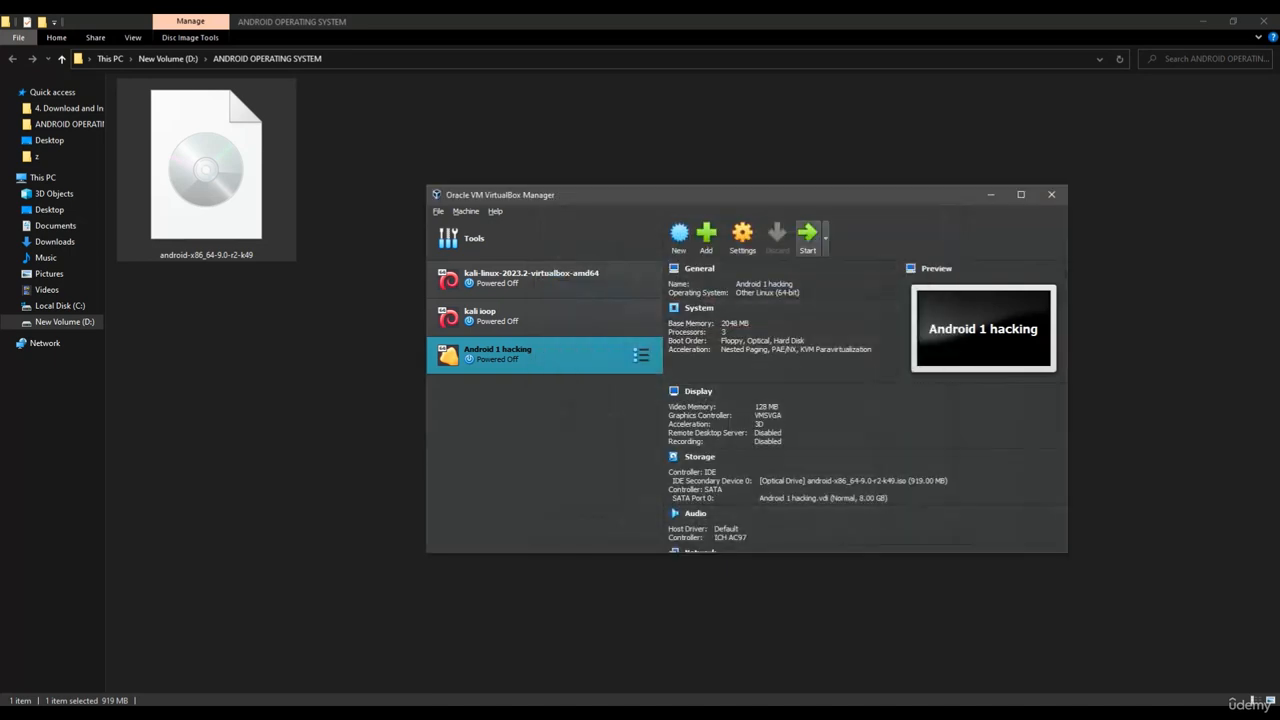
left_click(807, 236)
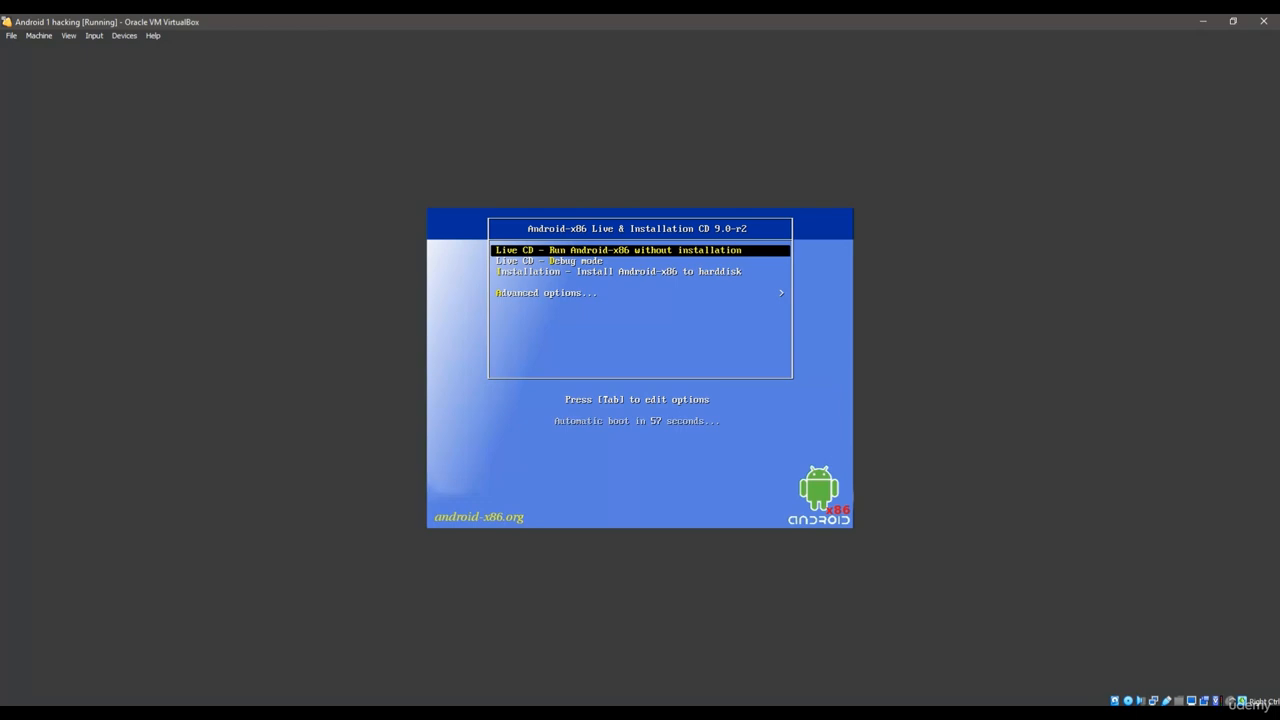
Start Auto_Installation to the specified hard disk from the advanced options of the Android-x86 boot menu
key("Down")
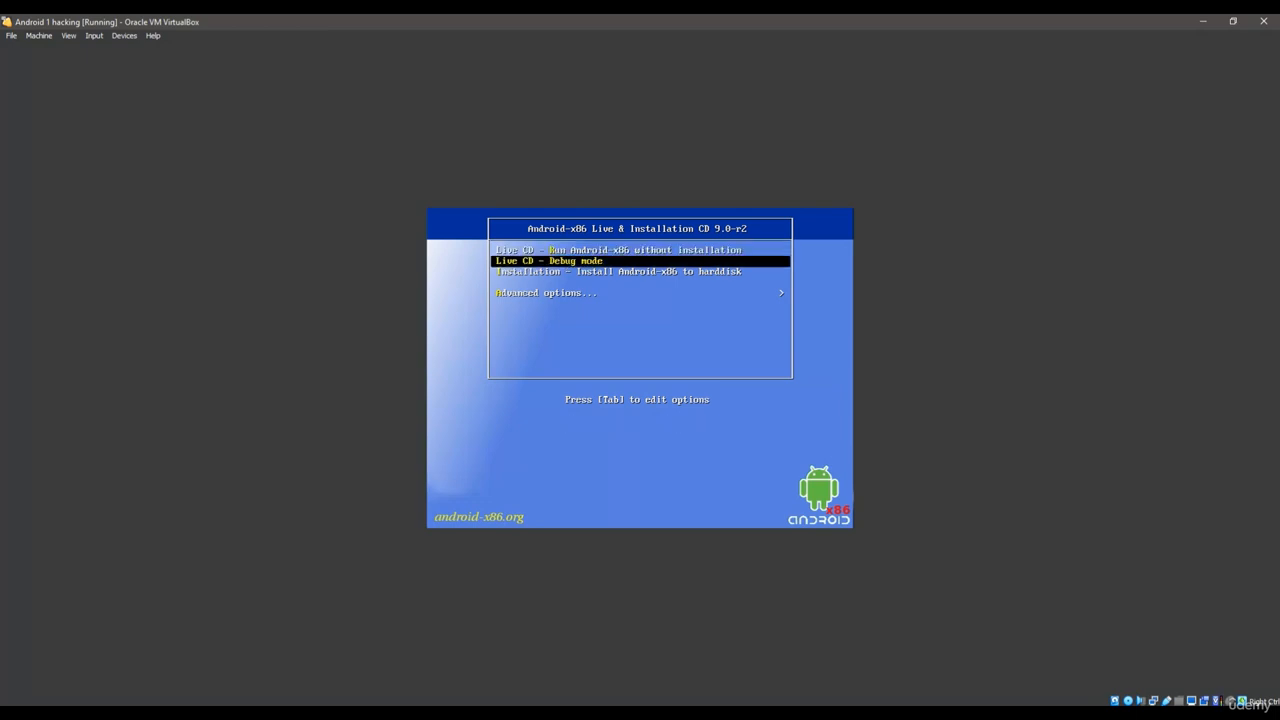
key("Down")
key("Down")
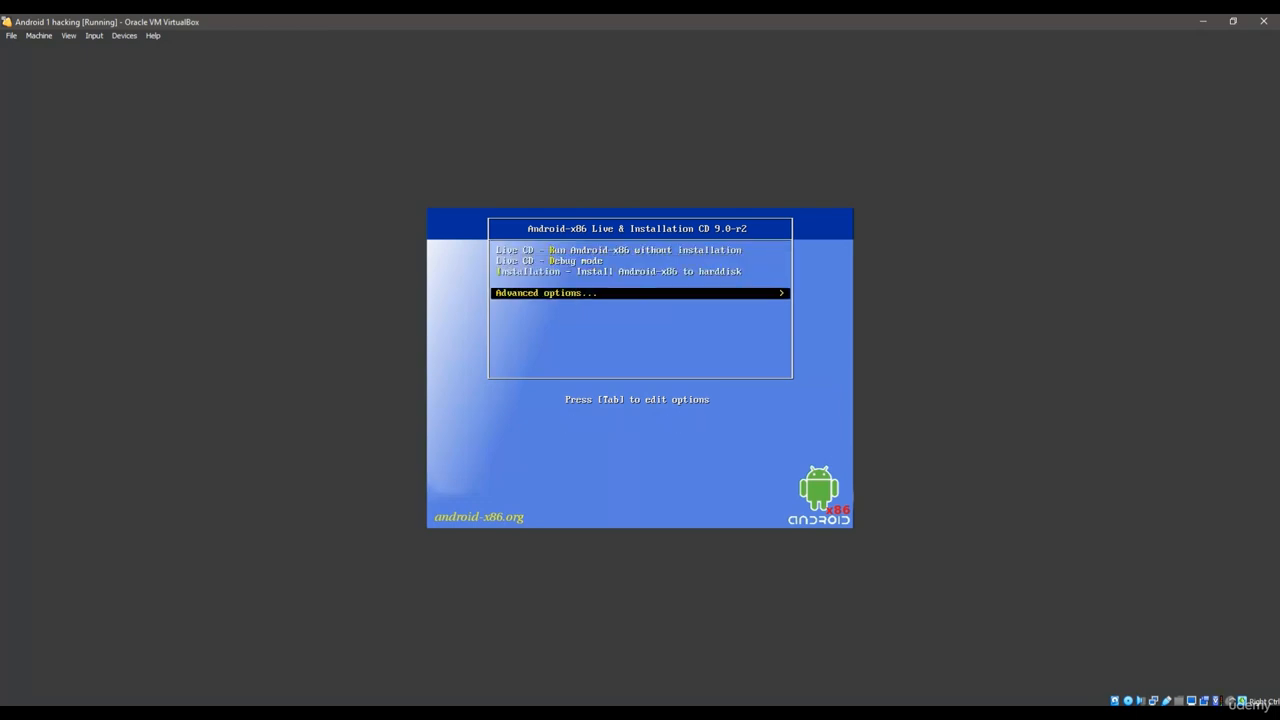
key("Return")
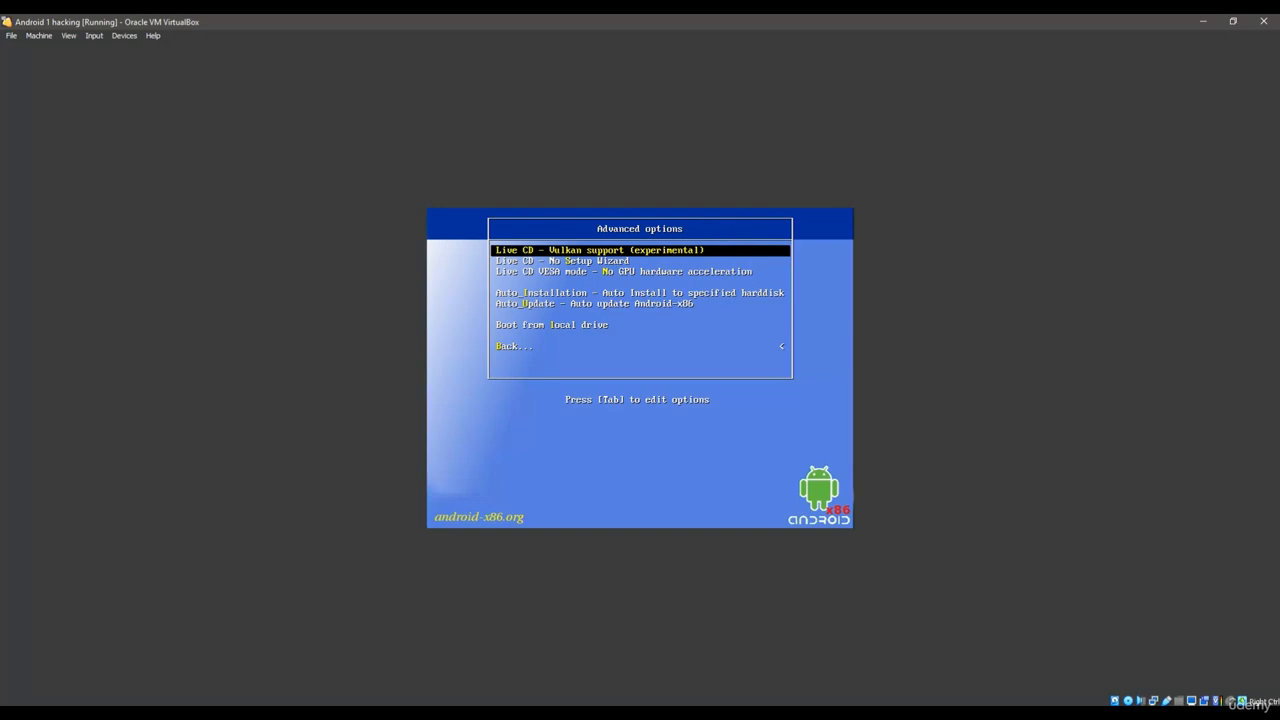
key("Down")
key("Down")
key("Down")
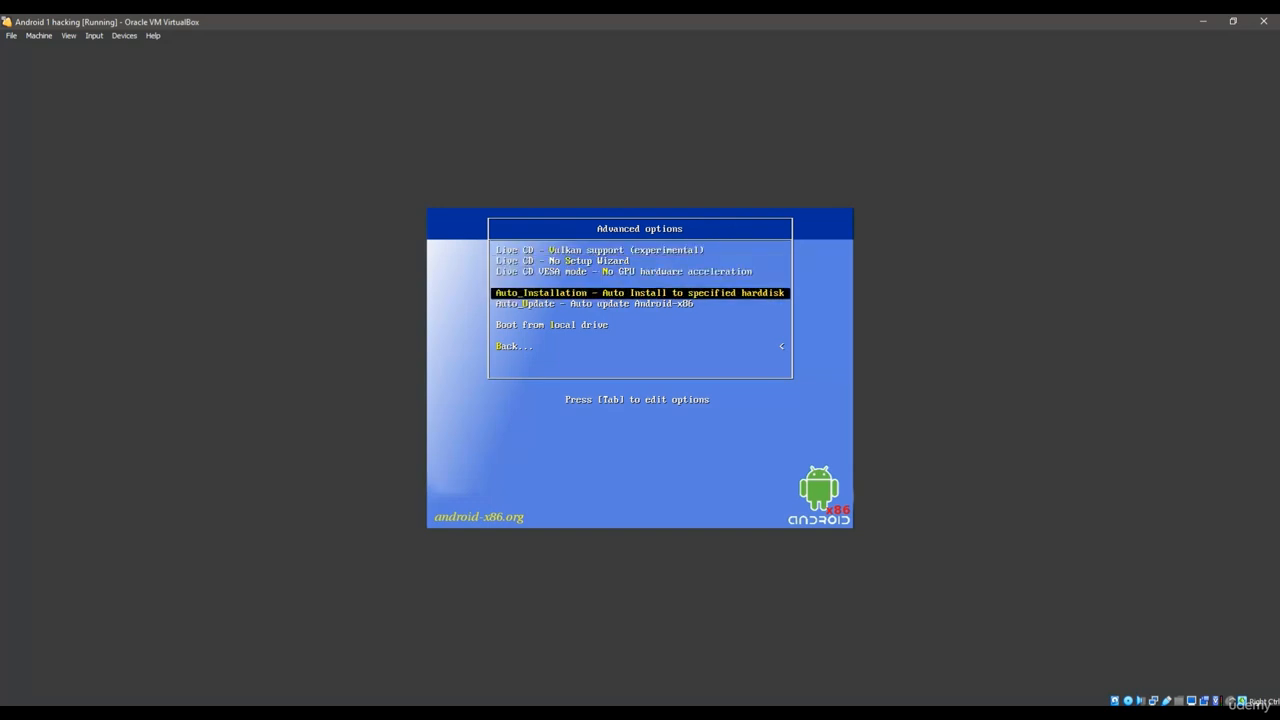
key("Return")
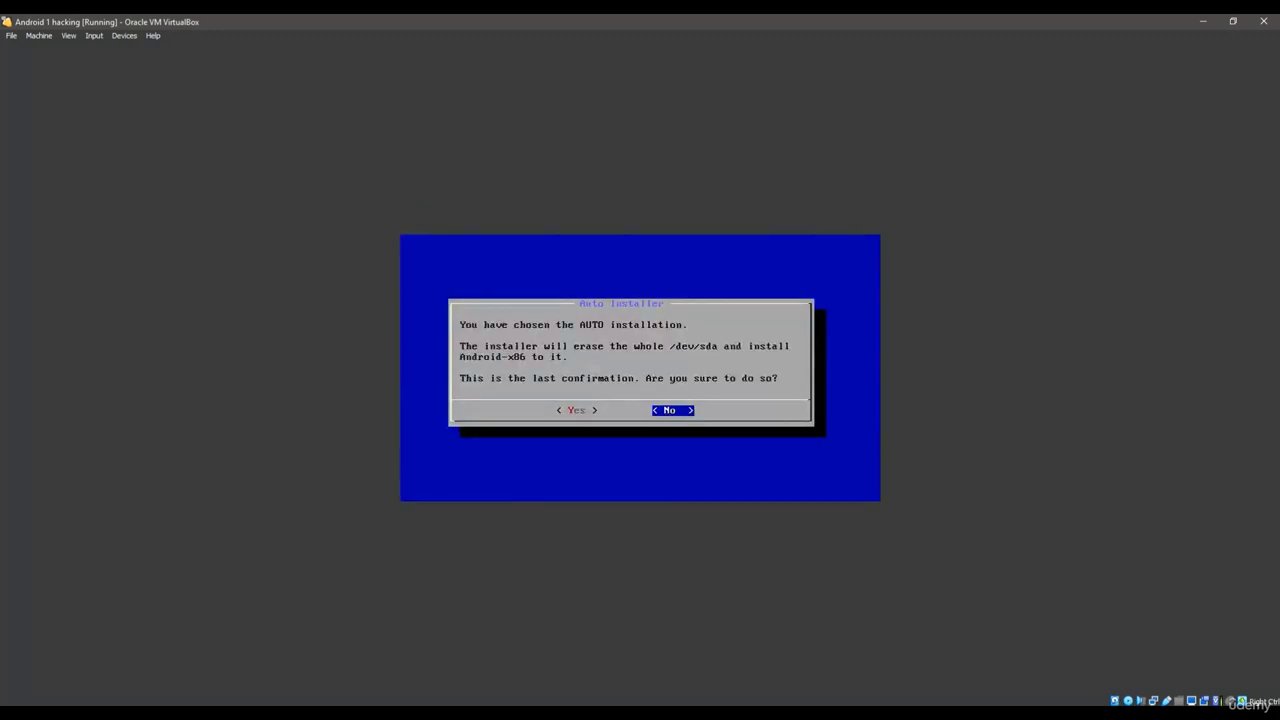
Confirm erasing the whole /dev/sda to install Android-x86 and run Android-x86 once it is installed
key("Left")
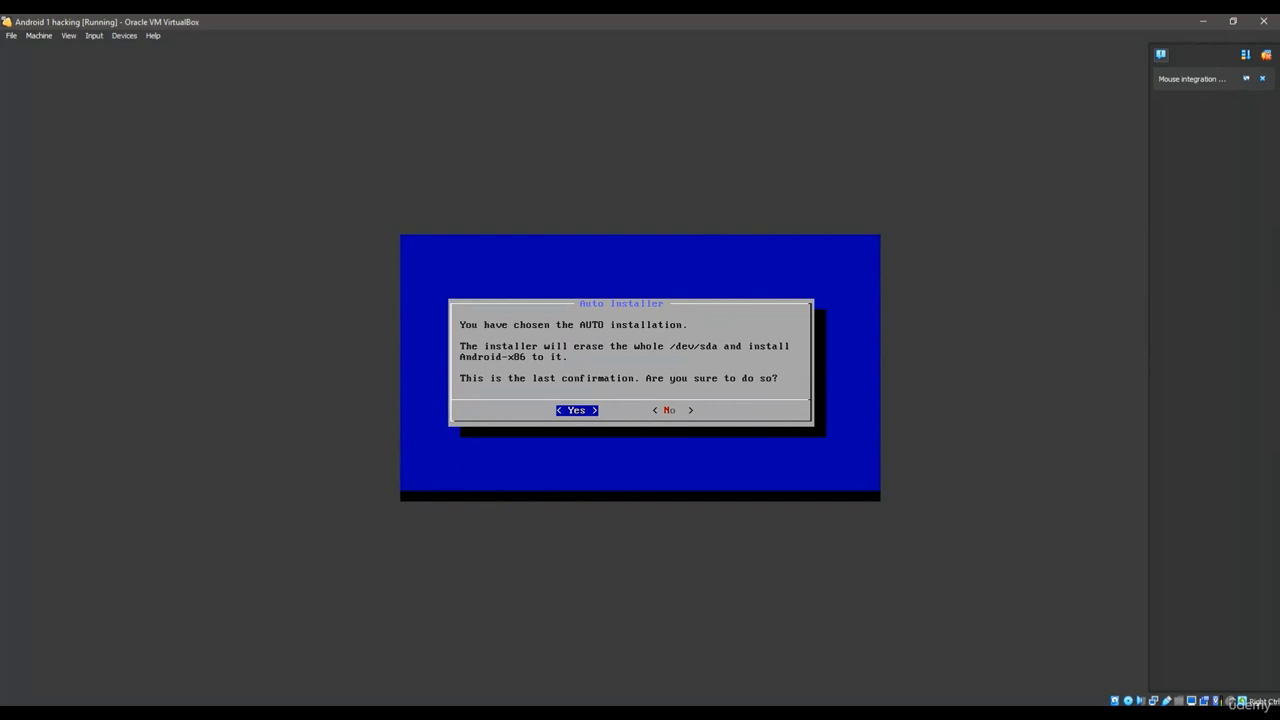
key("Return")
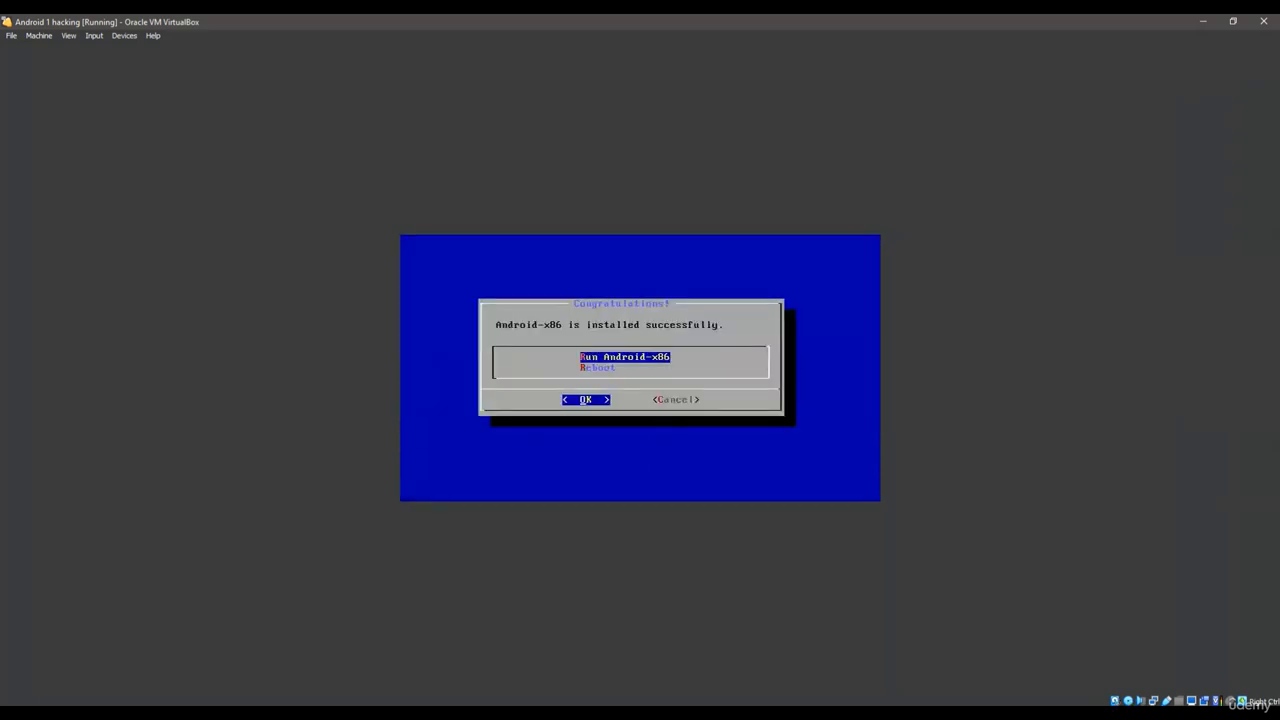
key("Return")
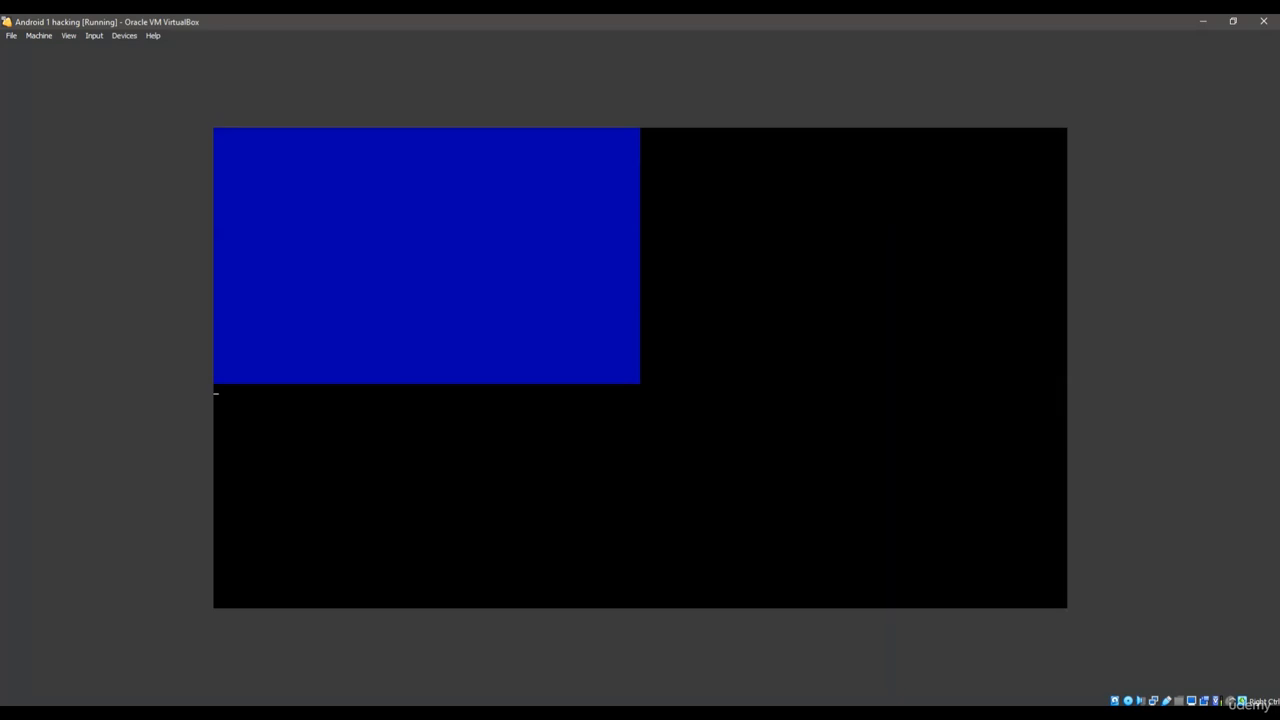